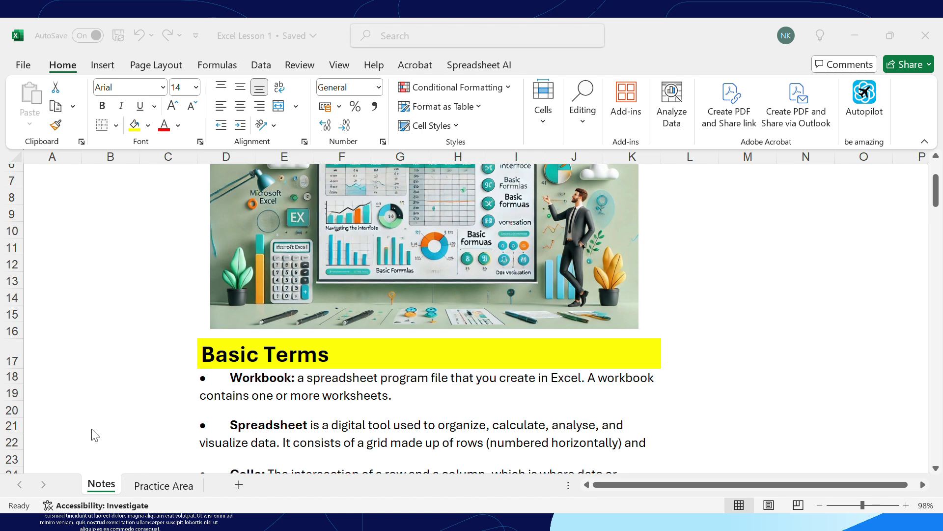
Step: Add a new worksheet after the Notes sheet and move the active cell through its grid and back to A1
click(238, 489)
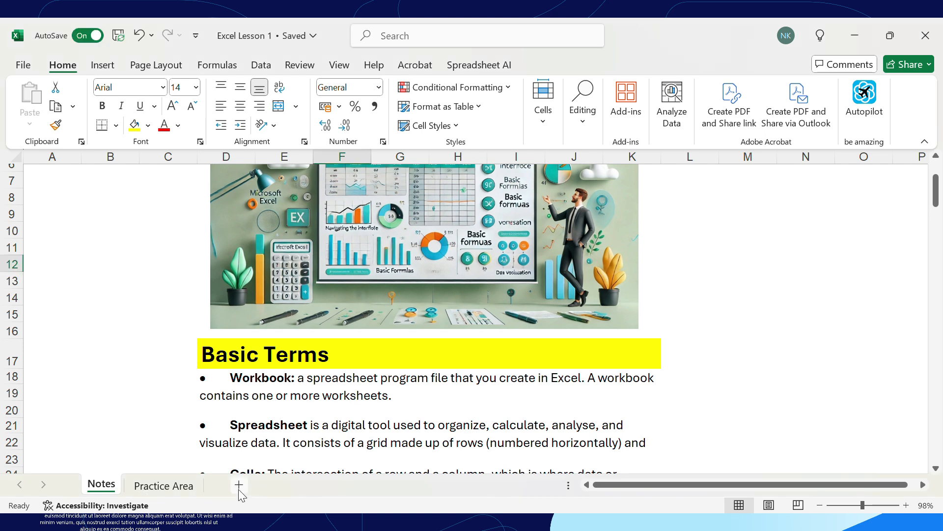
click(239, 486)
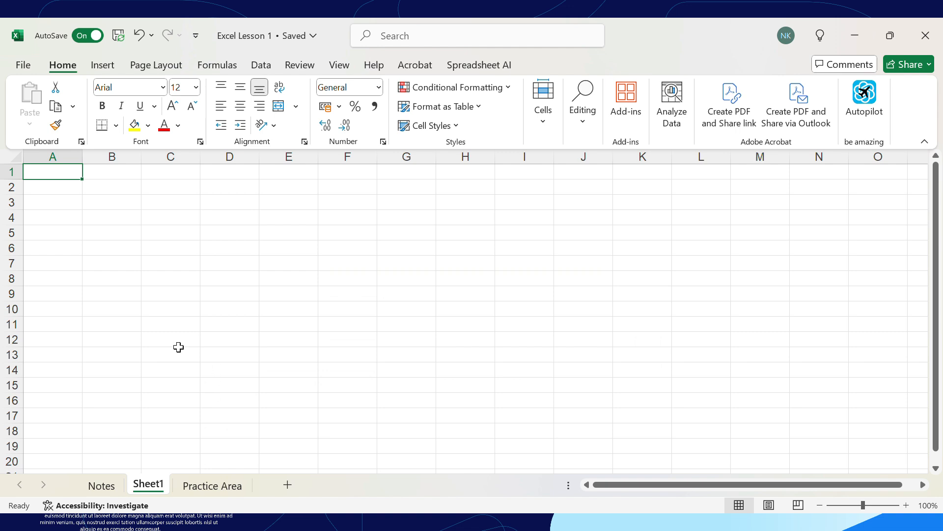
key(Right)
key(Down)
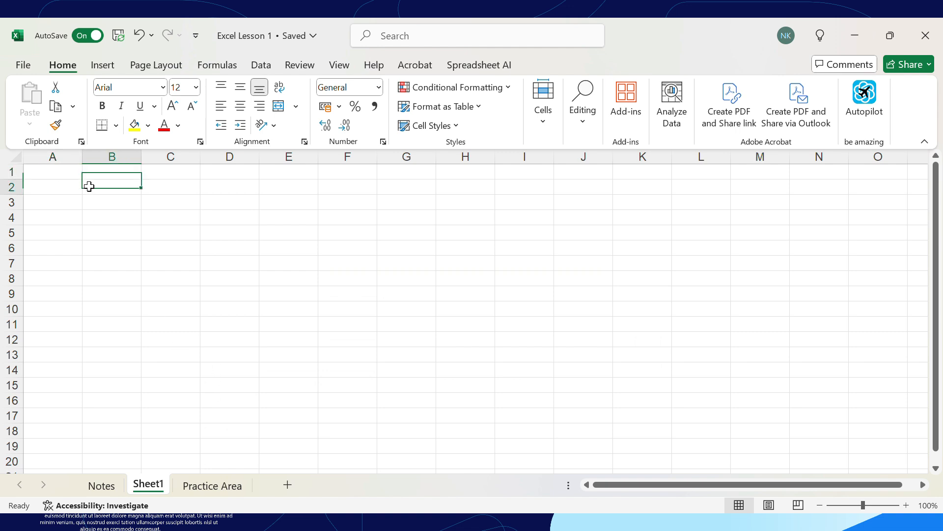
key(Right)
key(Down)
key(Right)
key(Left)
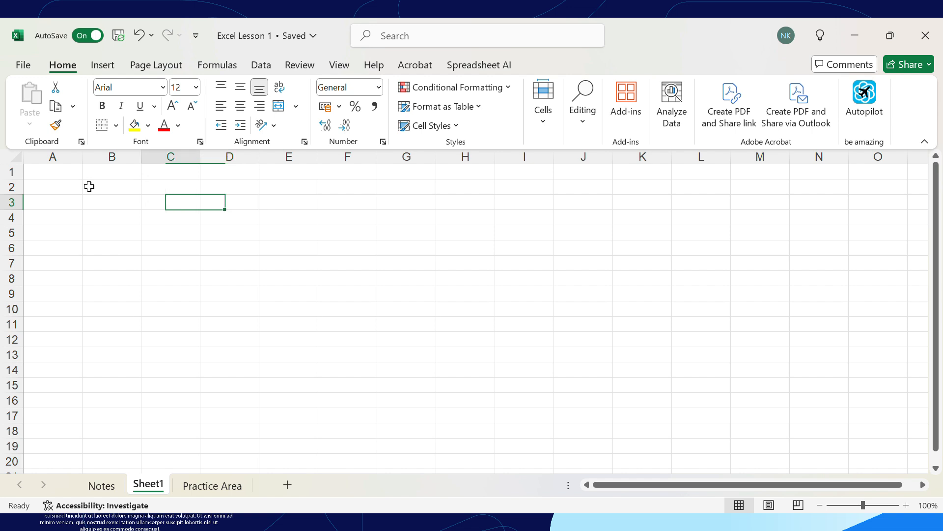
key(ctrl+Home)
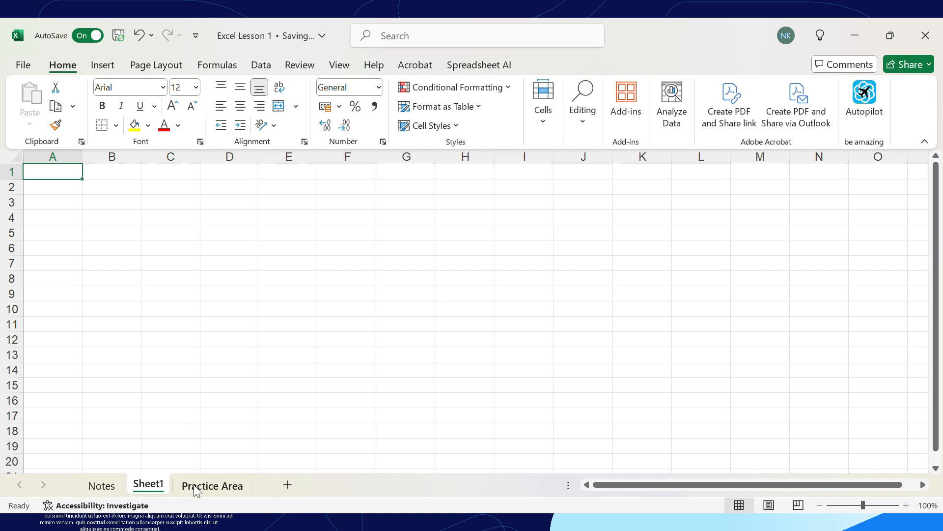
Step: Review the Basic Terms definitions on the Notes sheet and select cell B2 on Sheet1 as an example cell
click(100, 488)
scroll(420, 371, down, 3)
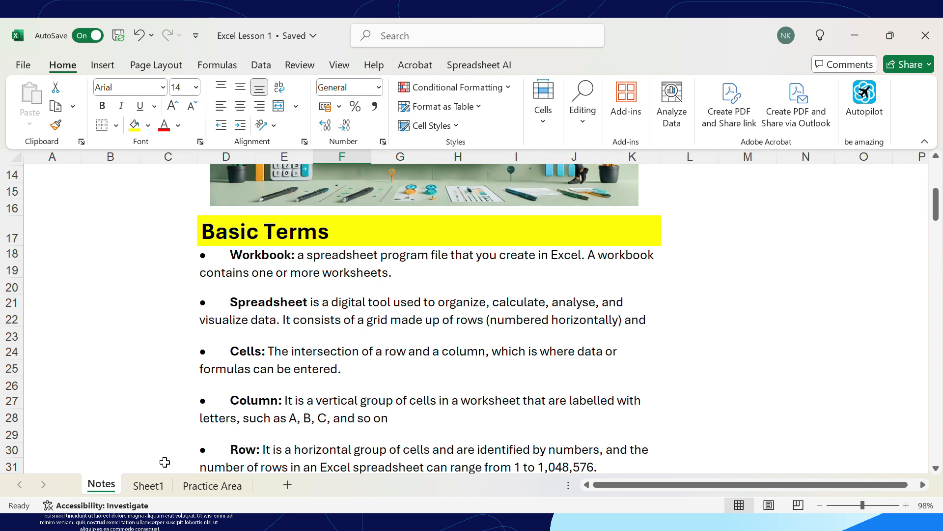
click(146, 486)
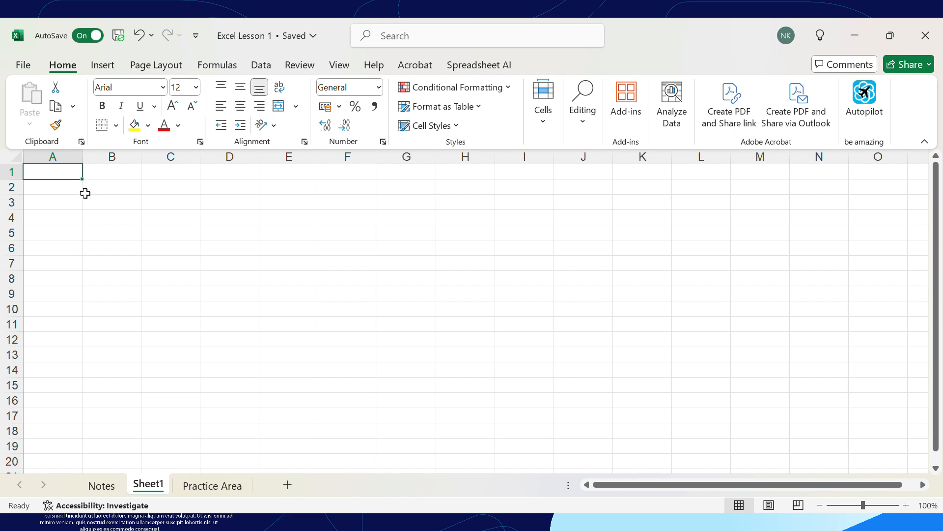
click(101, 185)
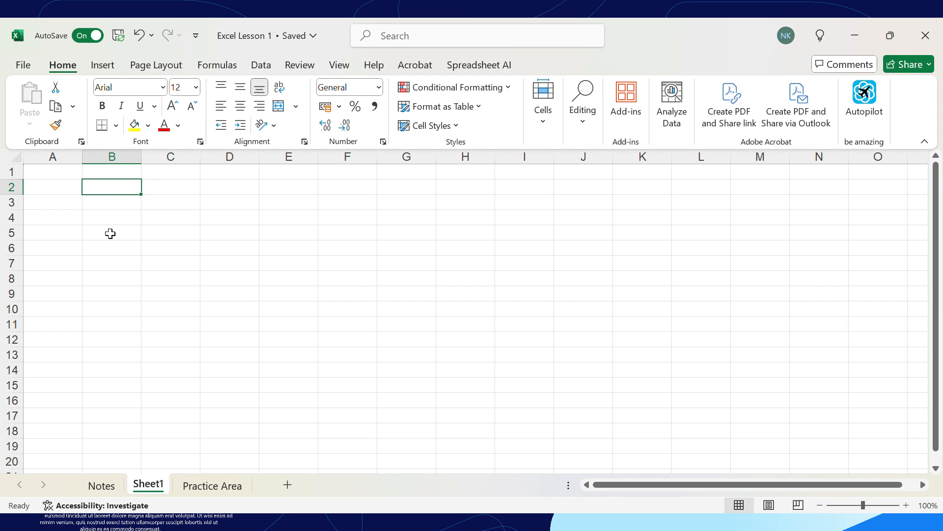
Step: Fill column B of Sheet1 with yellow and reselect the whole column
click(103, 488)
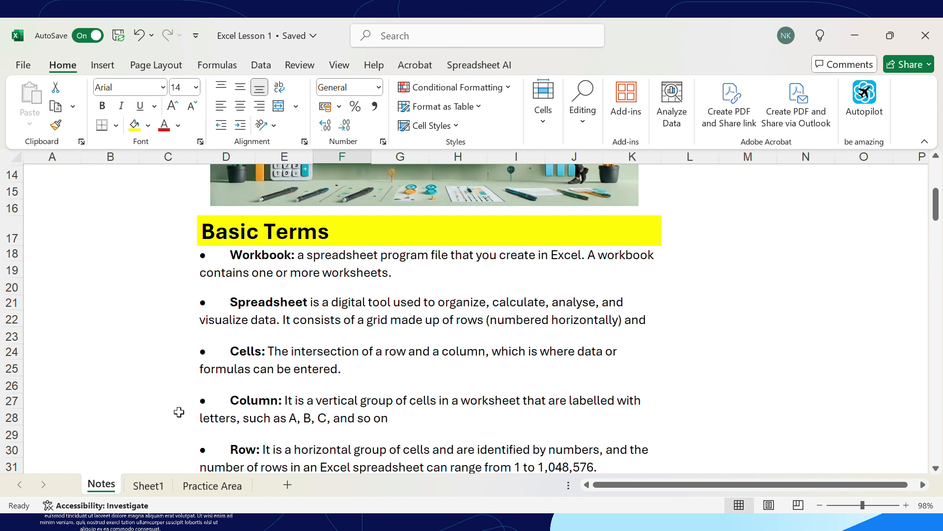
click(149, 487)
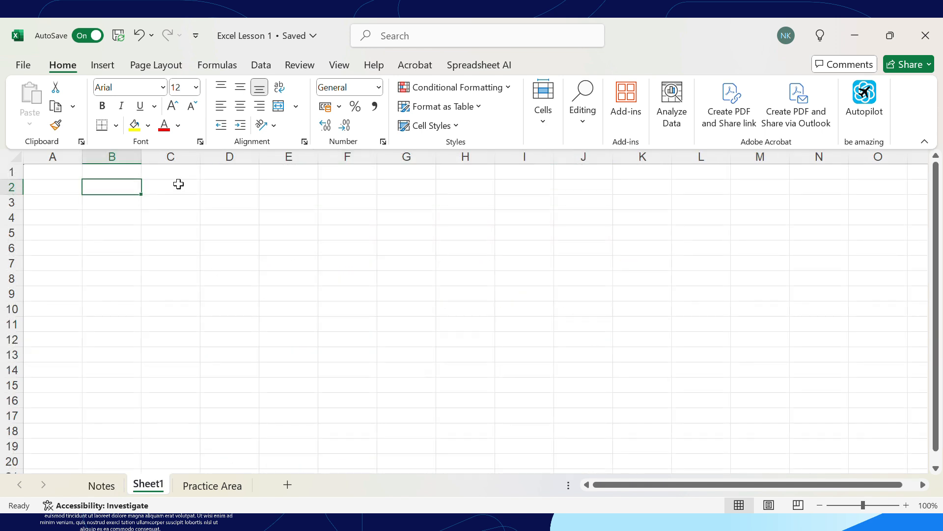
click(125, 156)
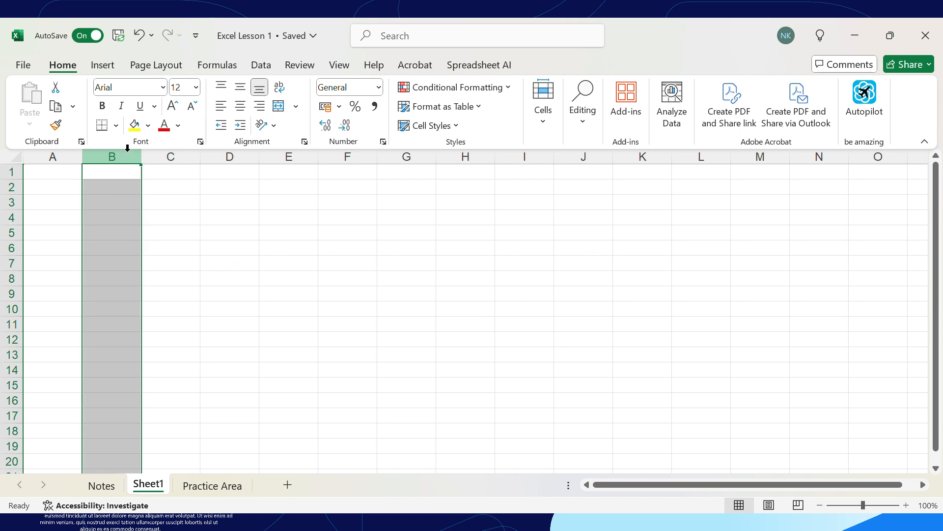
click(133, 125)
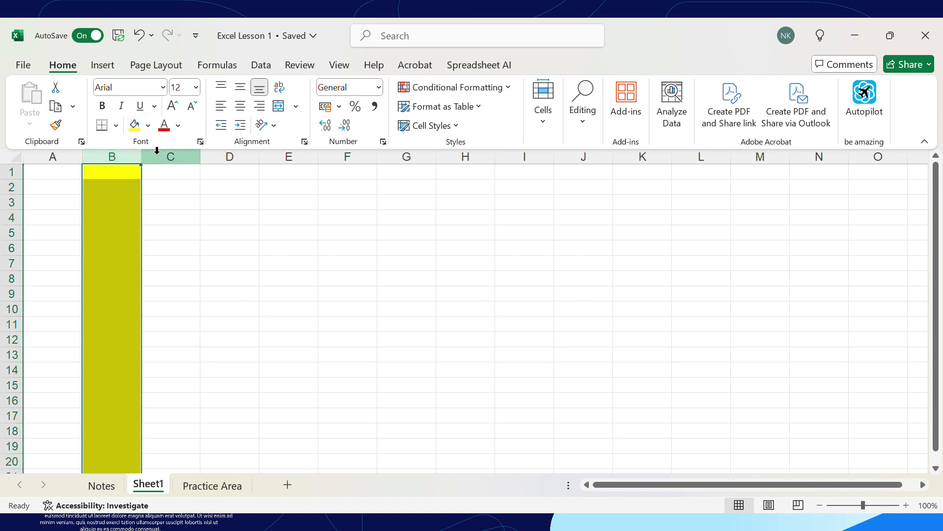
click(165, 260)
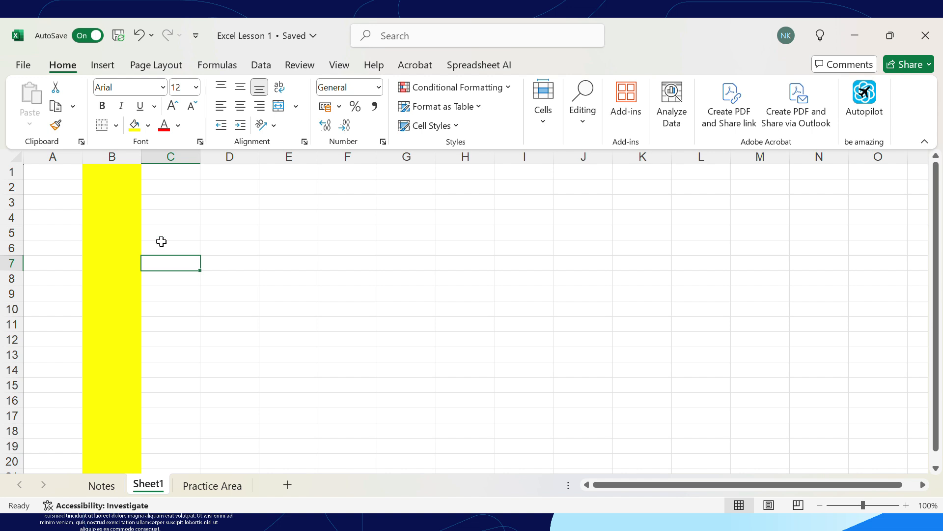
click(112, 153)
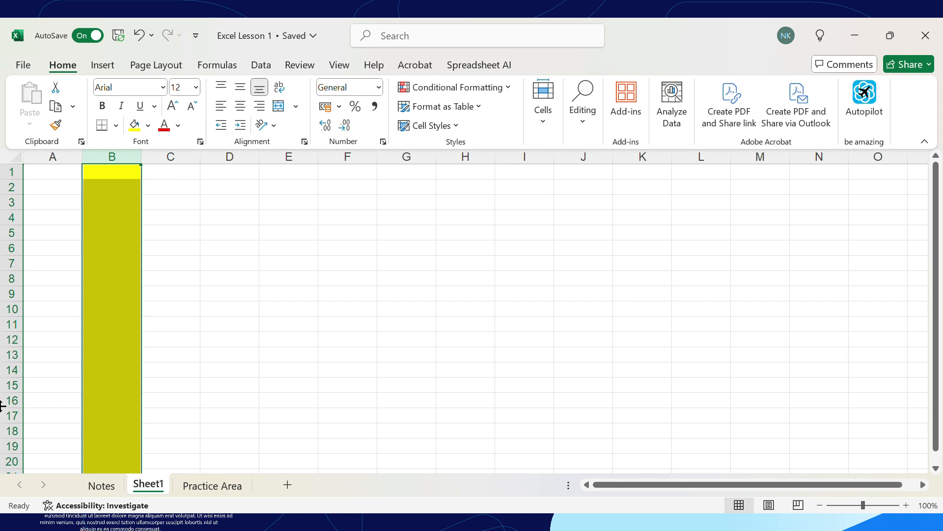
Step: Consult the Row definition on the Notes sheet and fill row 8 of Sheet1 with the blue theme color
click(110, 486)
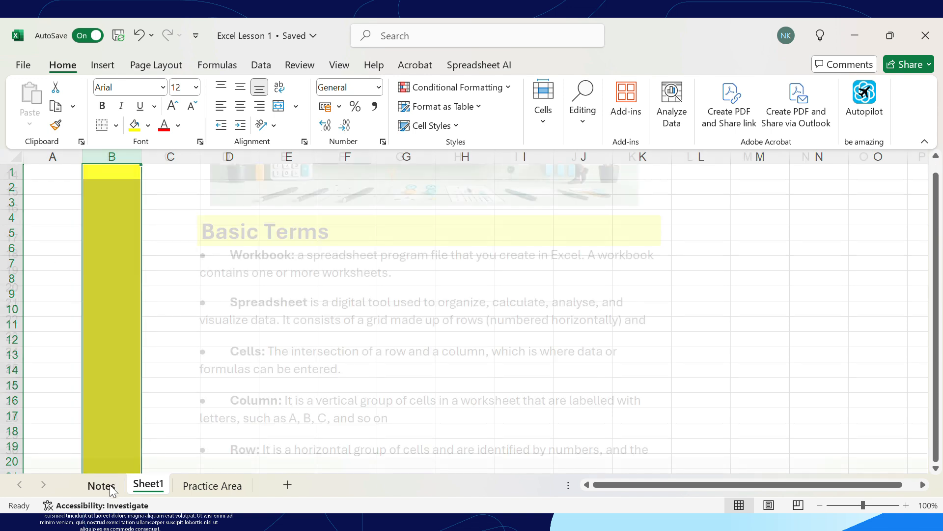
scroll(354, 388, down, 3)
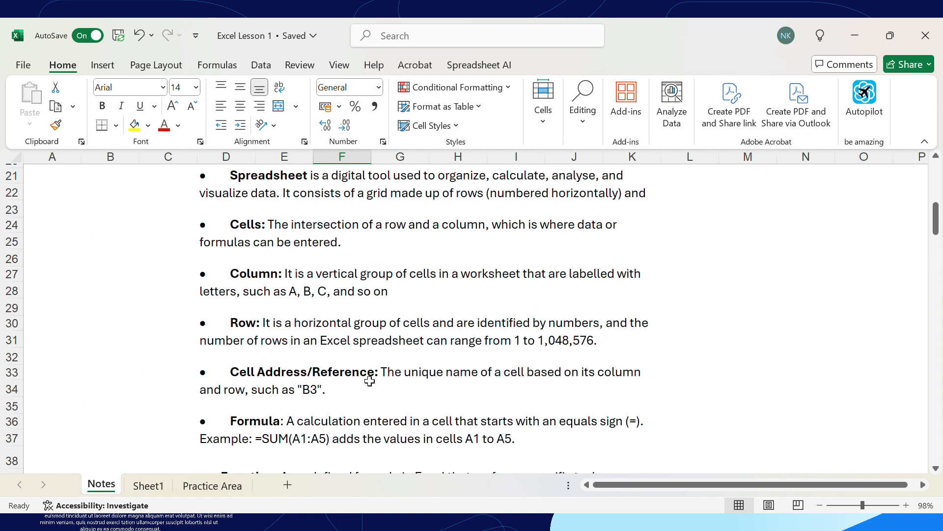
click(150, 486)
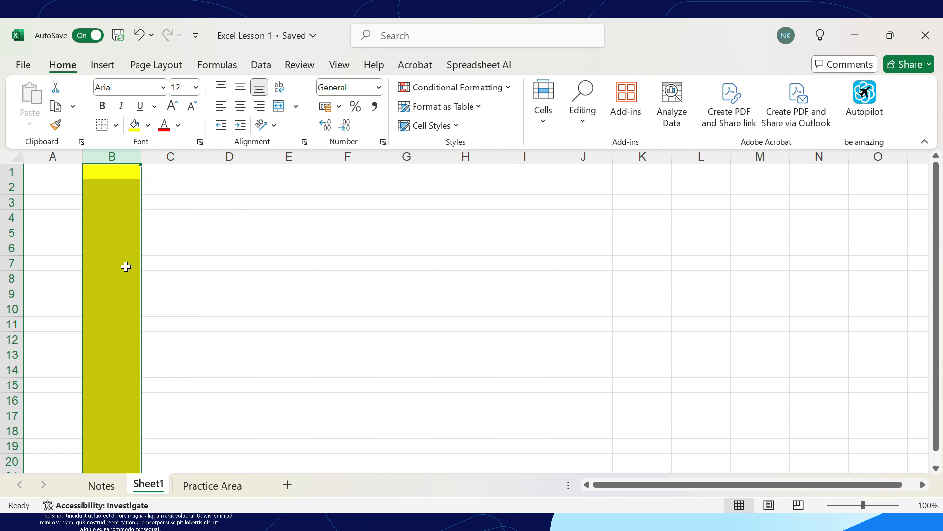
click(12, 278)
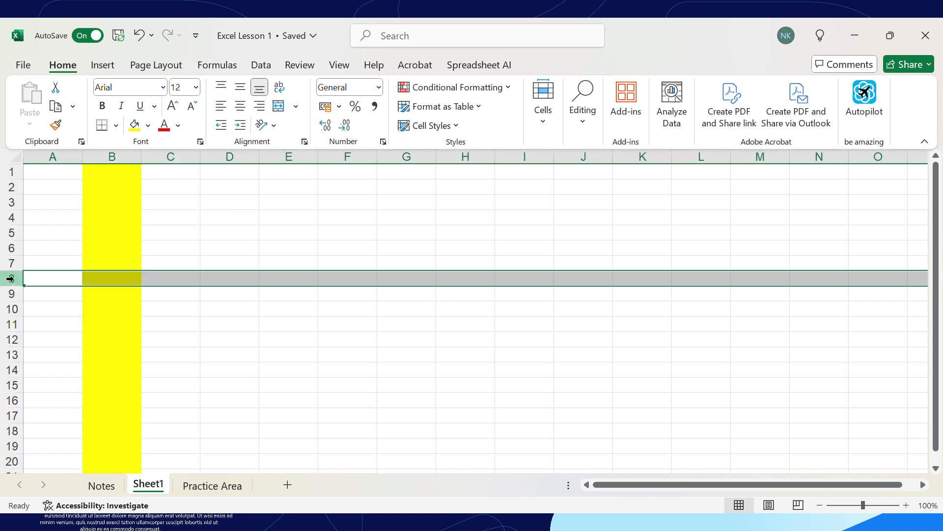
click(147, 125)
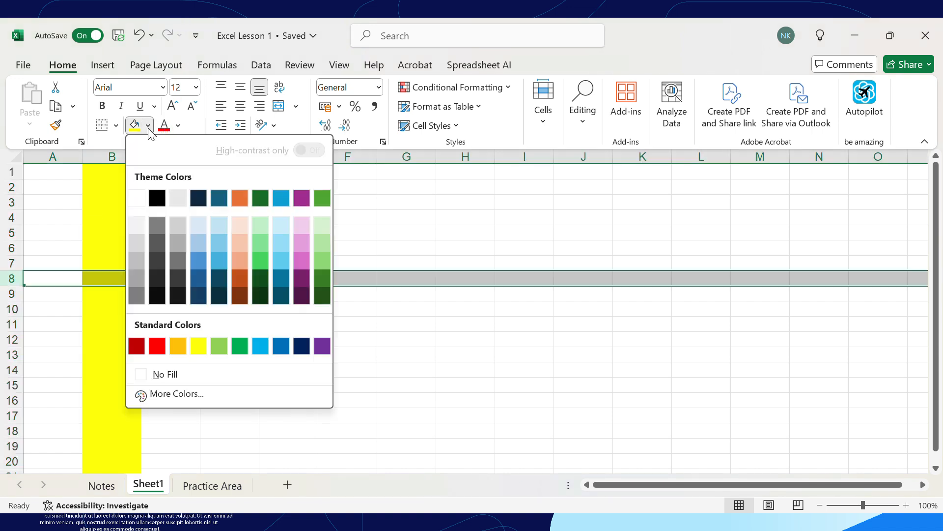
click(279, 199)
click(338, 342)
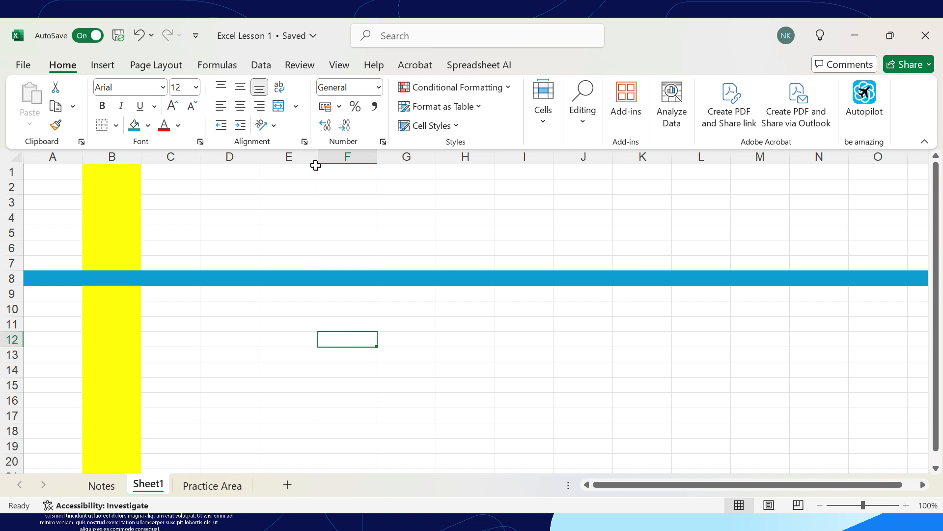
Step: Read the Cell Address/Reference definition on the Notes sheet and select the cell where column B and row 8 intersect on Sheet1
click(100, 485)
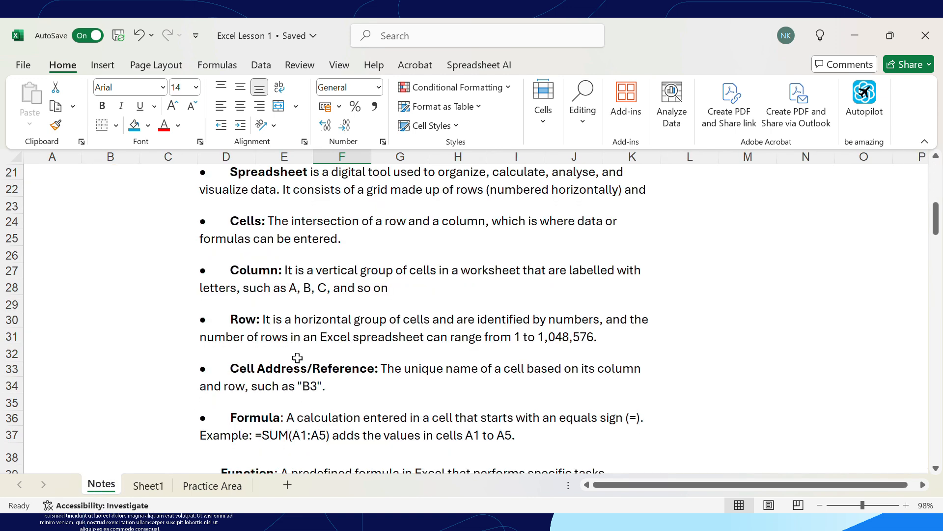
scroll(413, 364, down, 1)
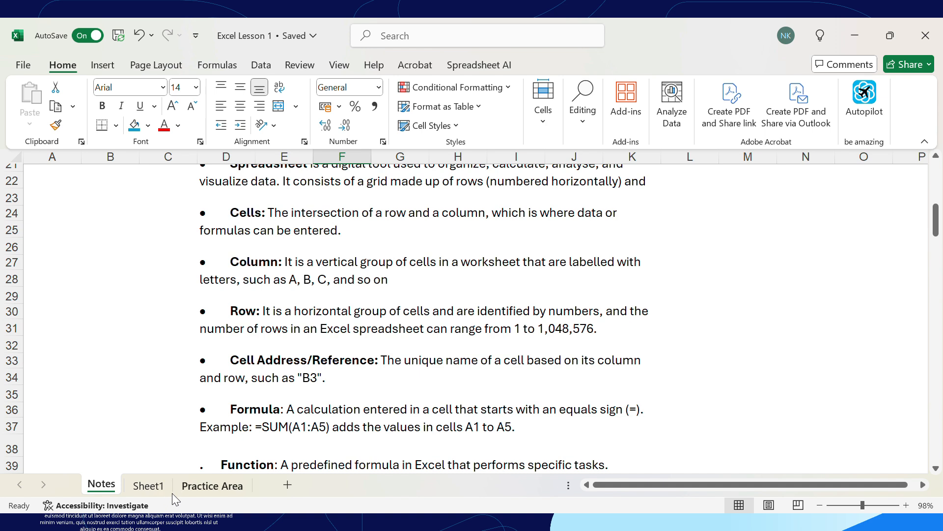
click(147, 486)
click(114, 156)
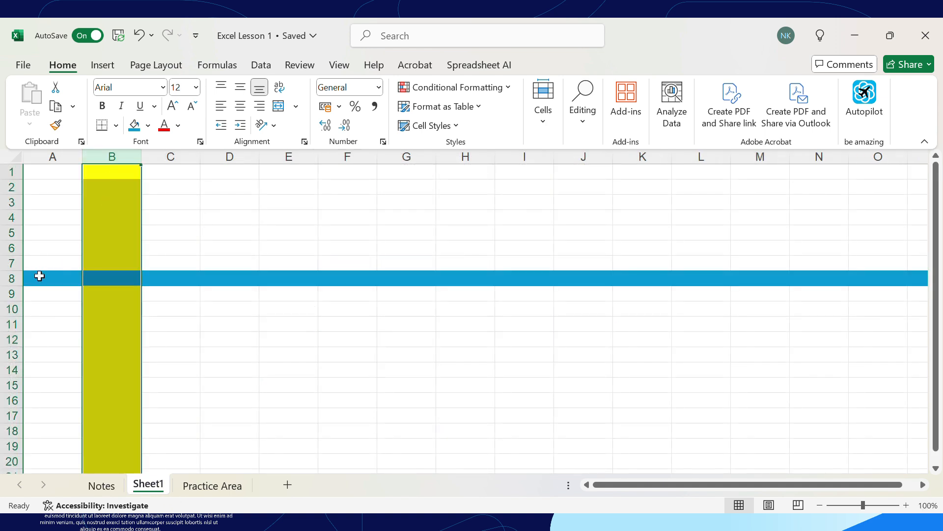
click(10, 280)
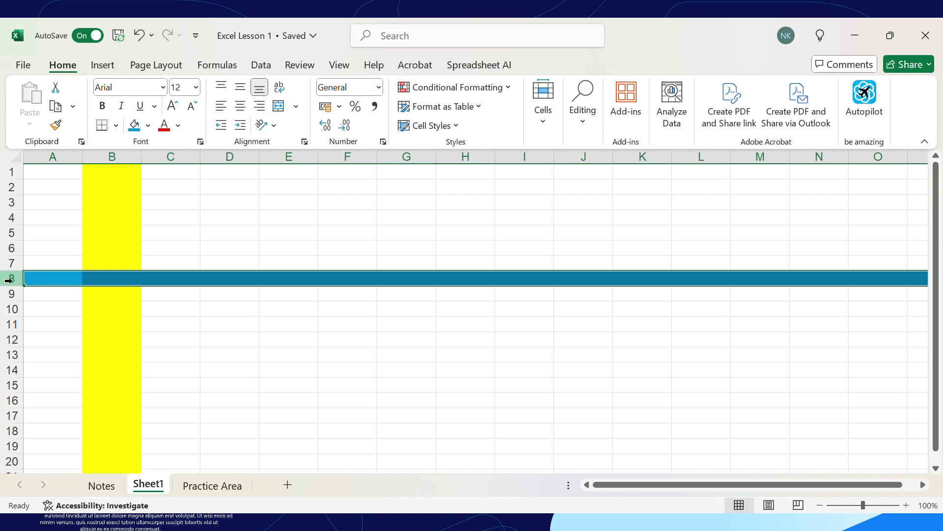
click(109, 281)
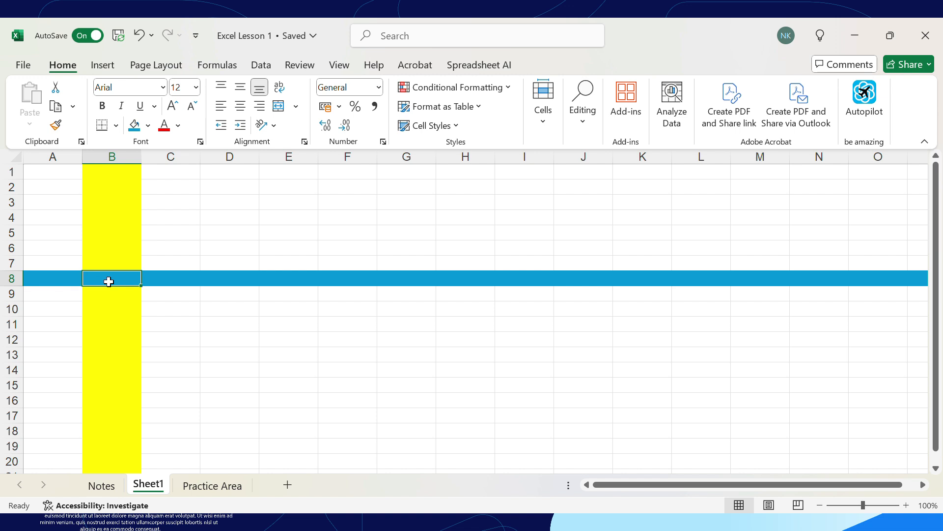
Step: Show the Formula Bar and point out the address of the selected cell in the Name Box
click(340, 65)
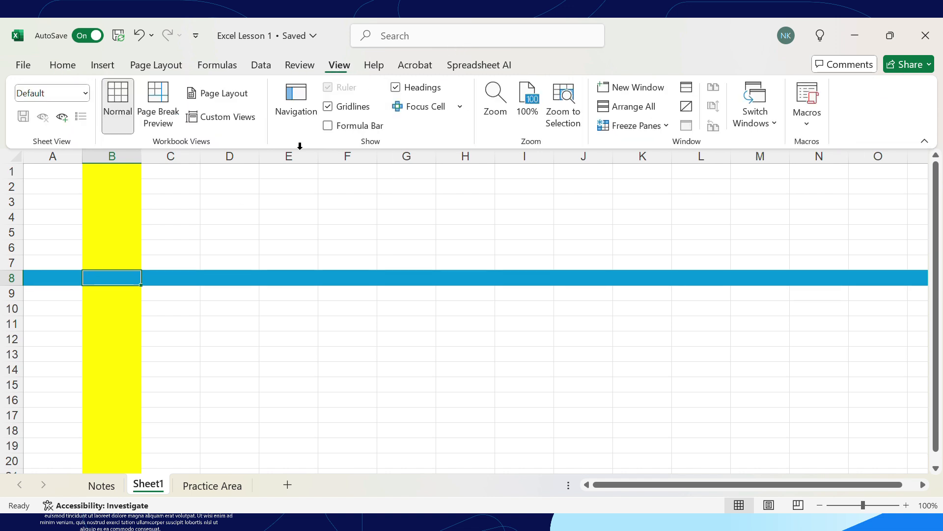
click(327, 125)
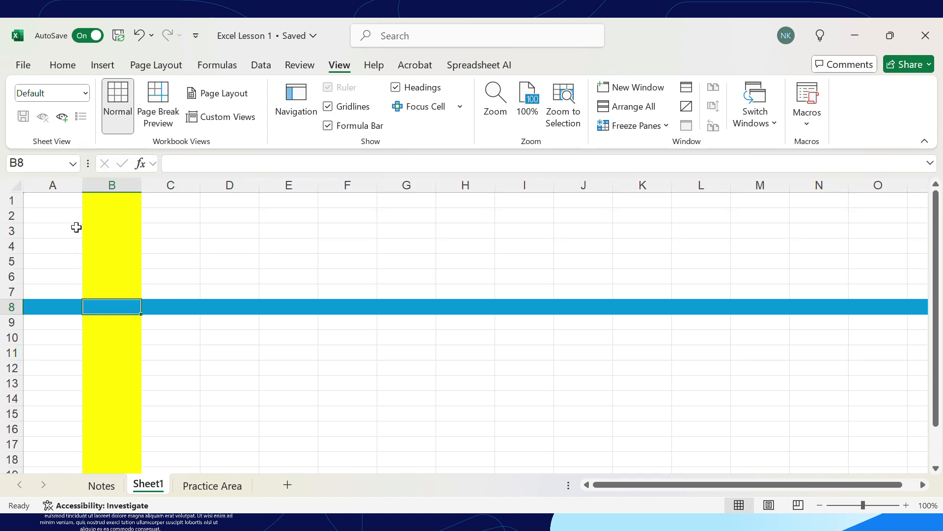
click(48, 159)
click(60, 164)
Step: Fill the Spreadsheet definition in merged cell D21 of the Notes sheet with the orange theme color
click(108, 493)
scroll(306, 393, down, 3)
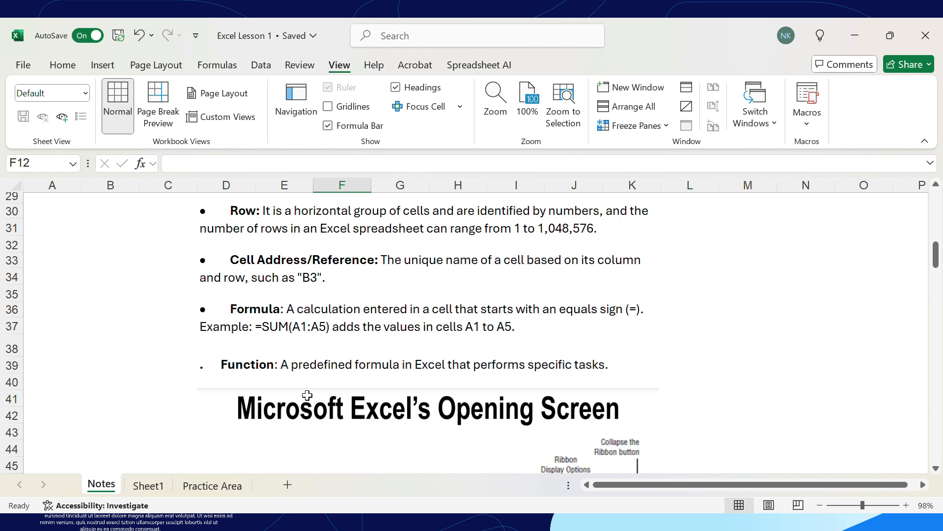
scroll(307, 395, up, 5)
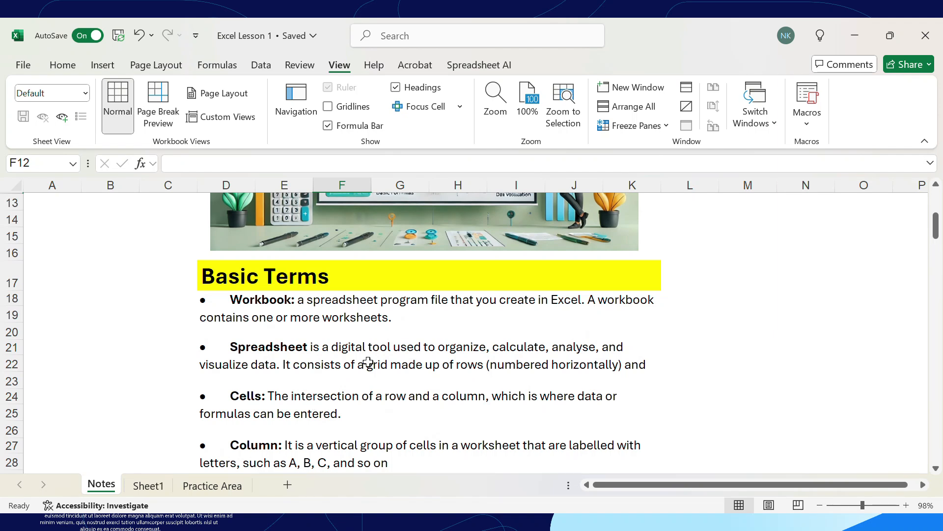
click(339, 345)
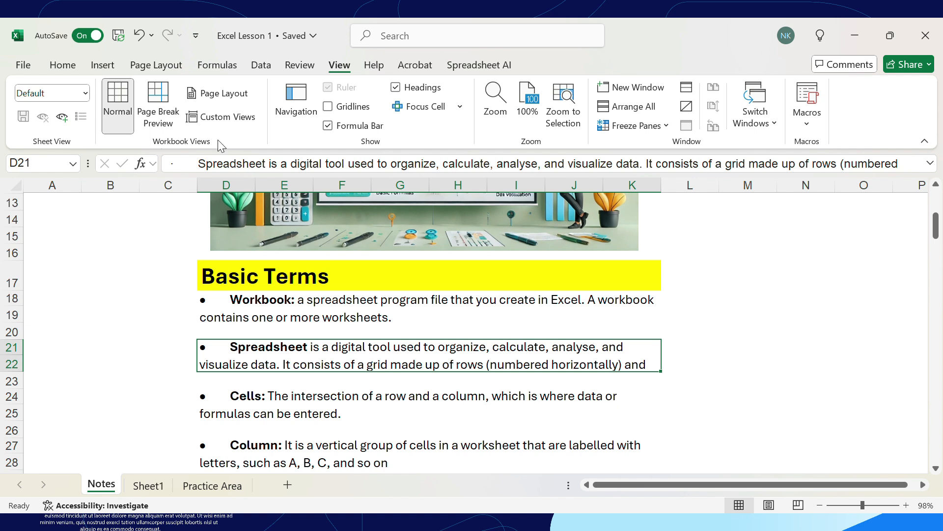
click(58, 64)
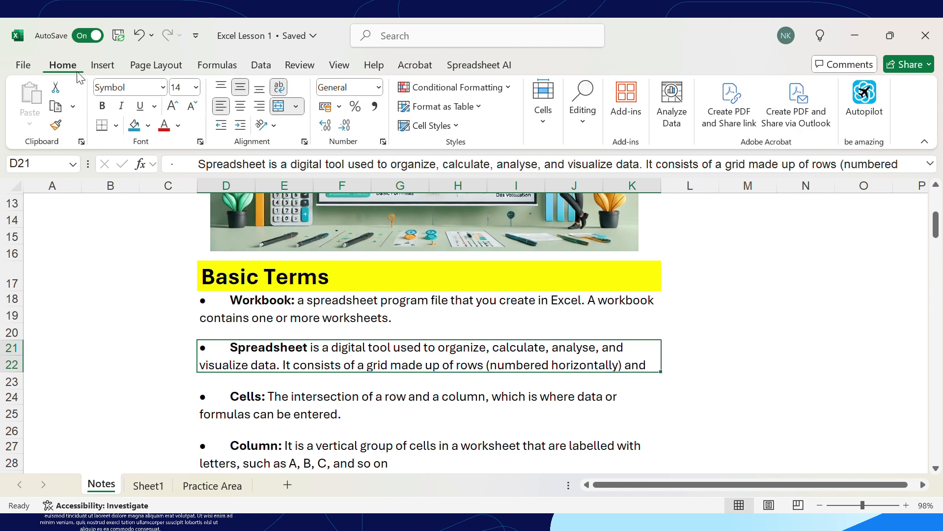
click(148, 125)
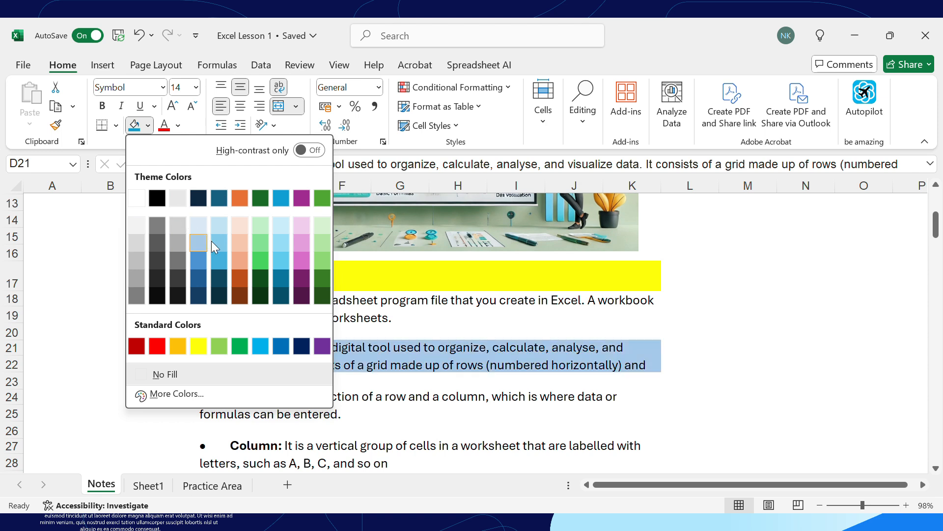
click(241, 197)
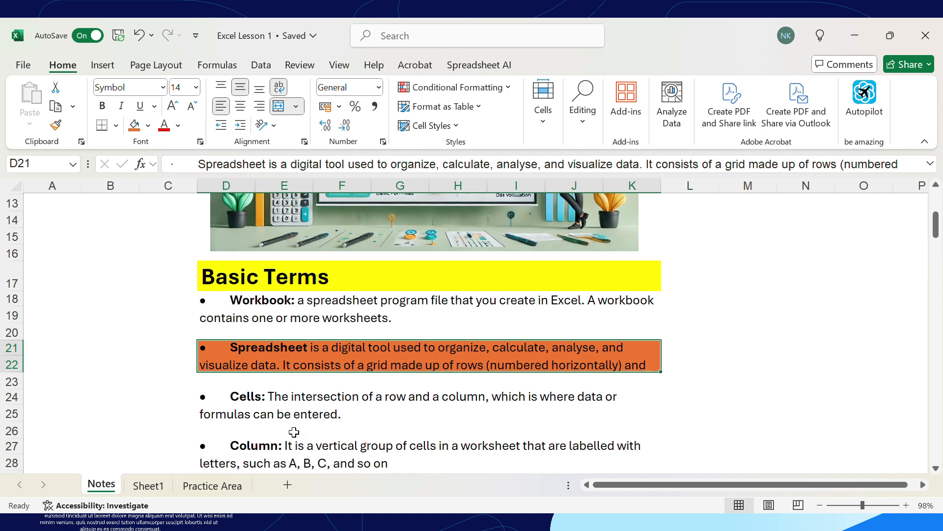
Step: Review the Formula and Function definitions on the Notes sheet and return to Sheet1
scroll(395, 382, down, 5)
scroll(395, 382, down, 1)
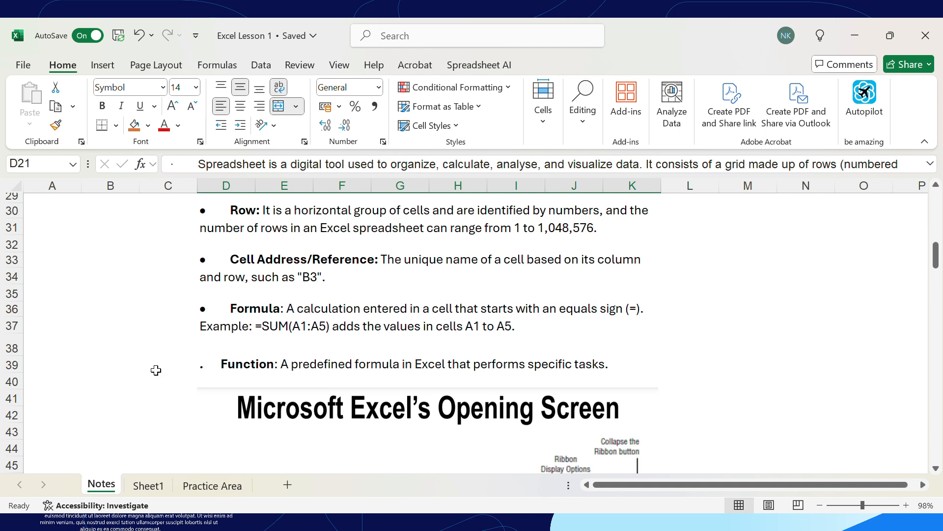
click(142, 486)
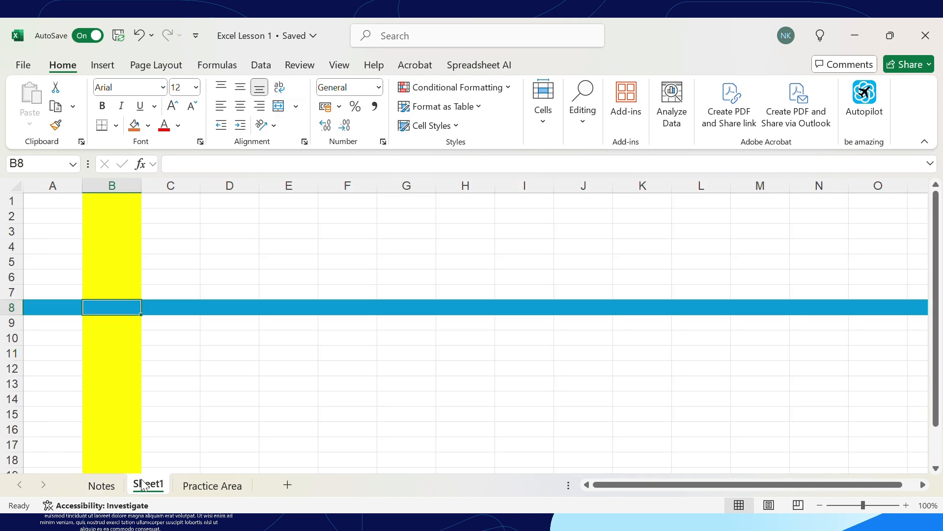
Step: Enter the title FORMULAS in cell D3 of Sheet1 and make D5 the active cell
click(226, 231)
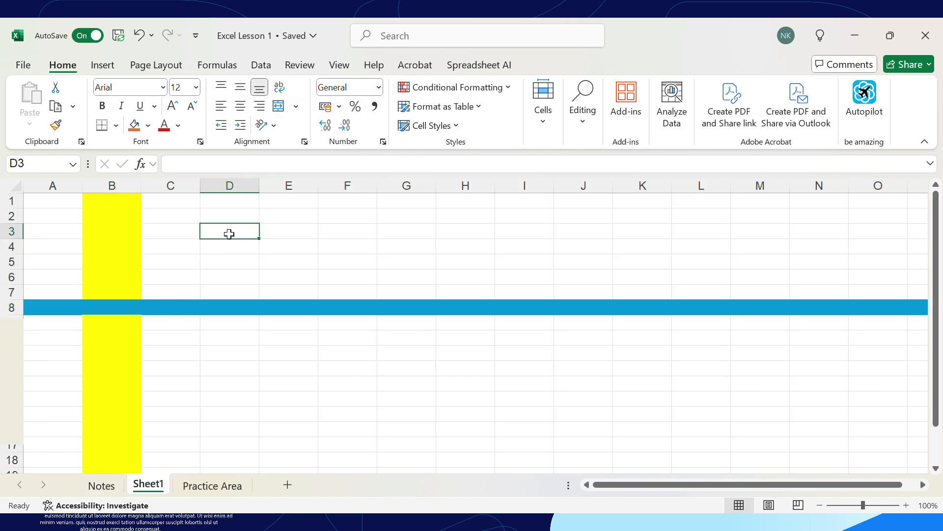
text(FORMULAS)
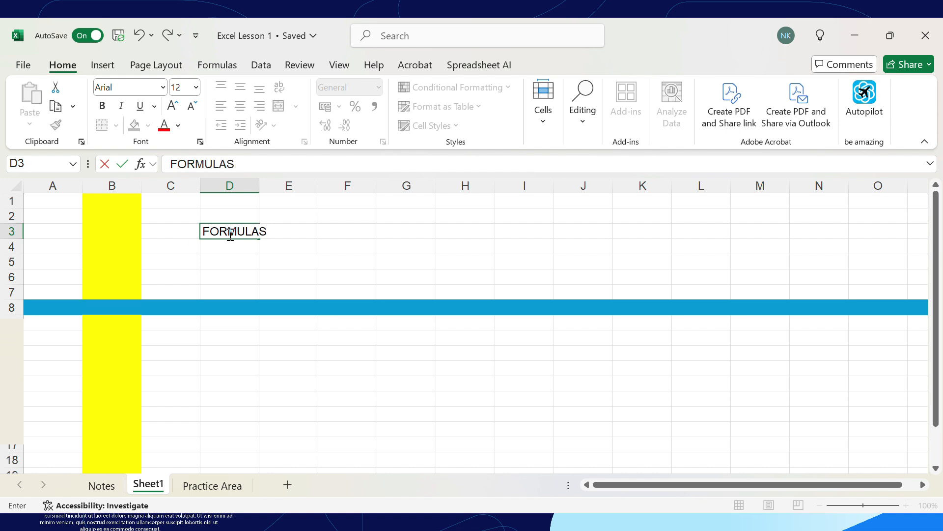
click(217, 263)
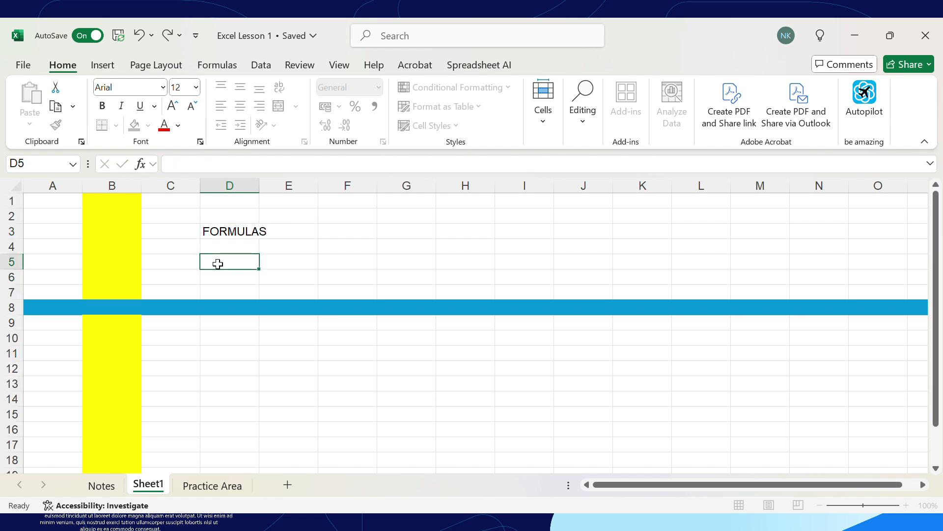
Step: Enter the numbers 1, 2, 3, 6 and 7 down column D in cells D5 to D9
text(1)
key(Return)
text(2)
key(Return)
text(3)
key(Return)
text(6)
key(Return)
text(7)
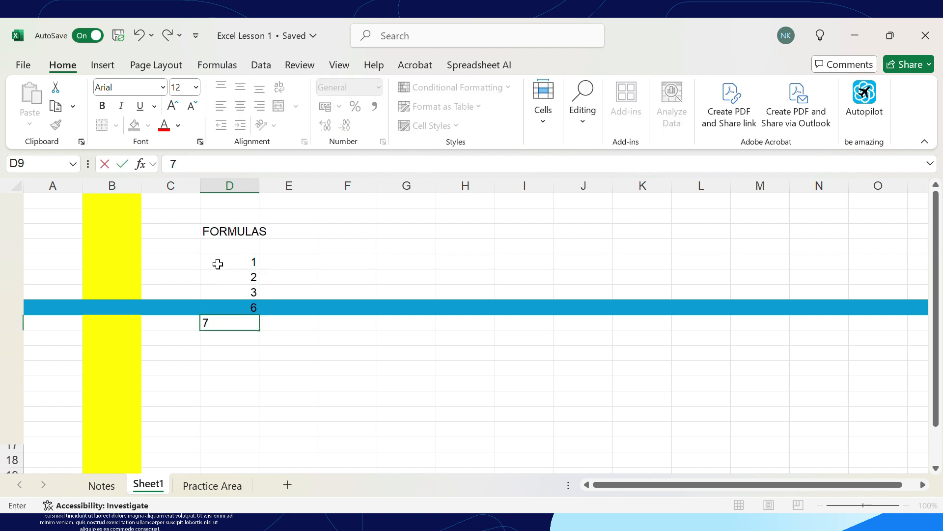
key(Tab)
Step: Enter the column heading RICE in cell D4 above the numbers
click(249, 246)
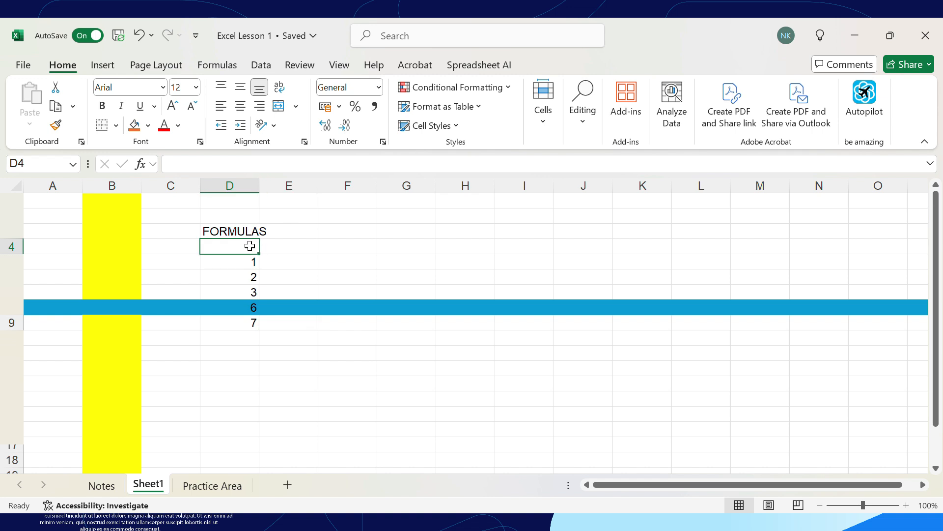
double_click(250, 246)
text(rICE)
key(BackSpace)
key(BackSpace)
key(BackSpace)
key(BackSpace)
text(T)
key(BackSpace)
text(RICE)
key(Tab)
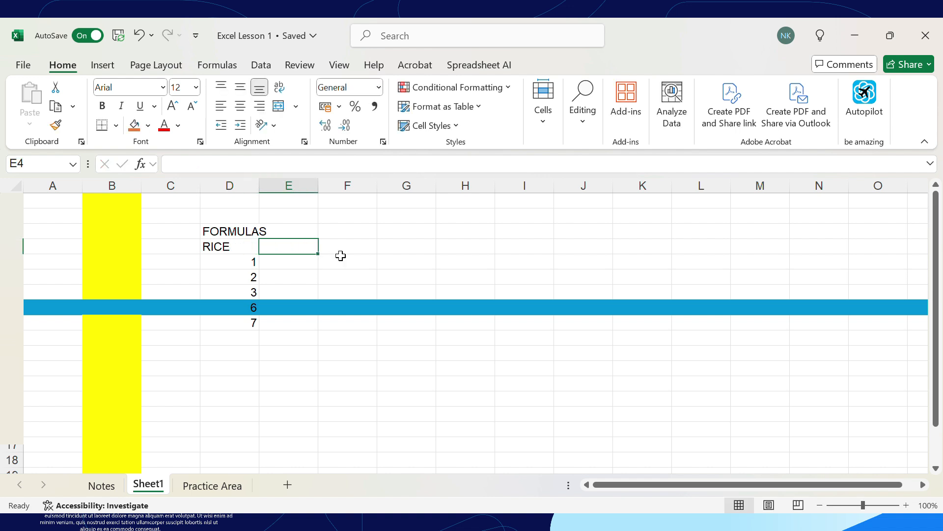
Step: Enter the heading MAIZE(KG) in cell E4 and extend the heading in D4 to RICE (KG)
text(MAIZE)
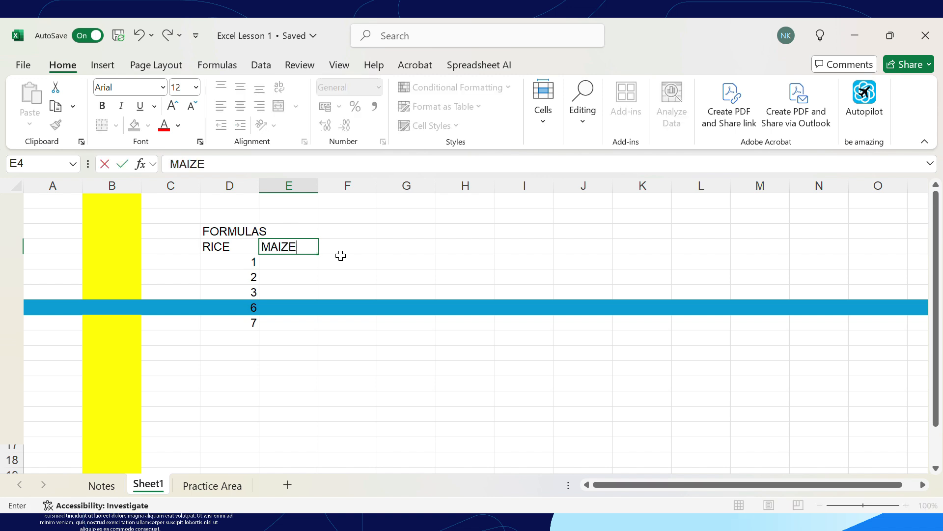
text((KG))
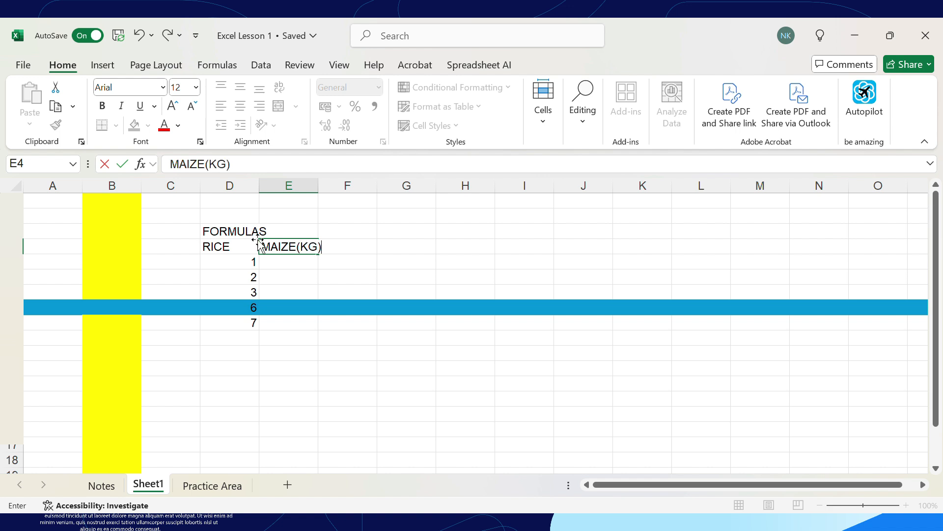
click(216, 243)
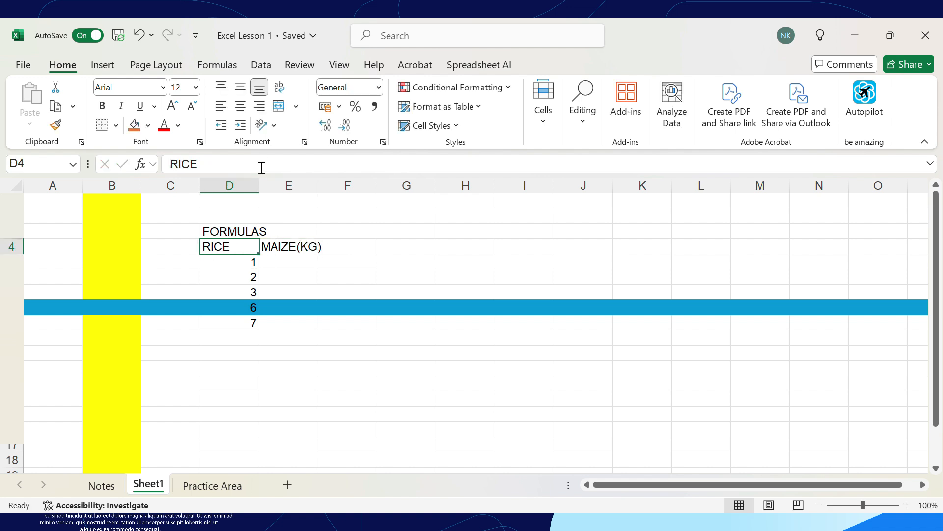
click(244, 162)
text(()
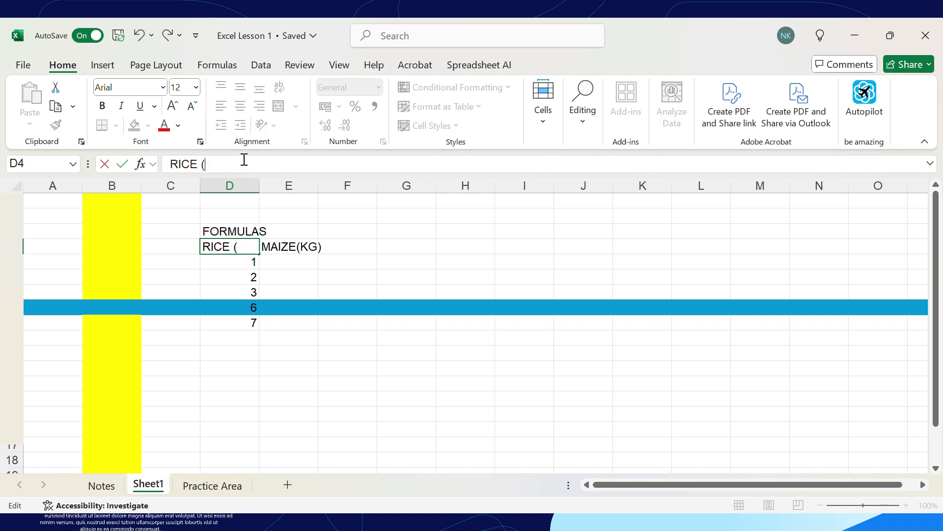
text(KG))
click(292, 268)
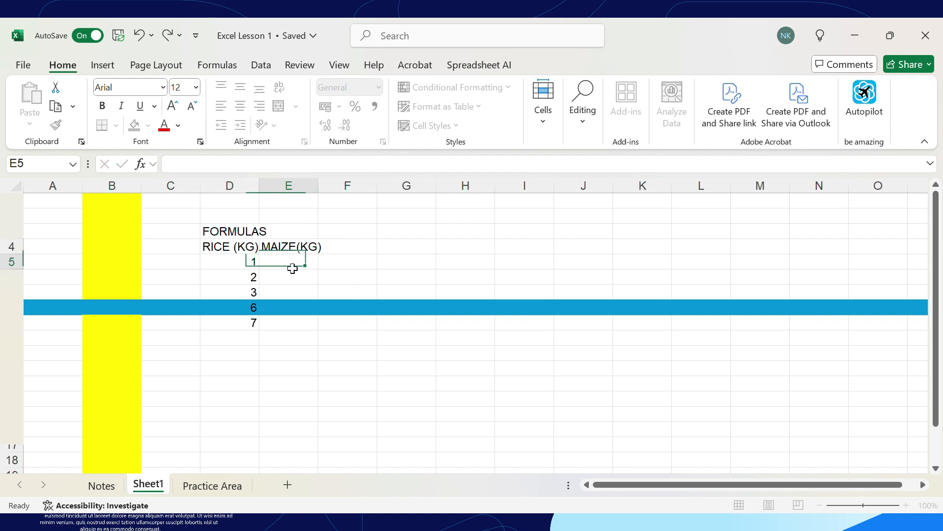
Step: Check the full text of the headings in D4 and E4 in the Formula Bar
click(220, 243)
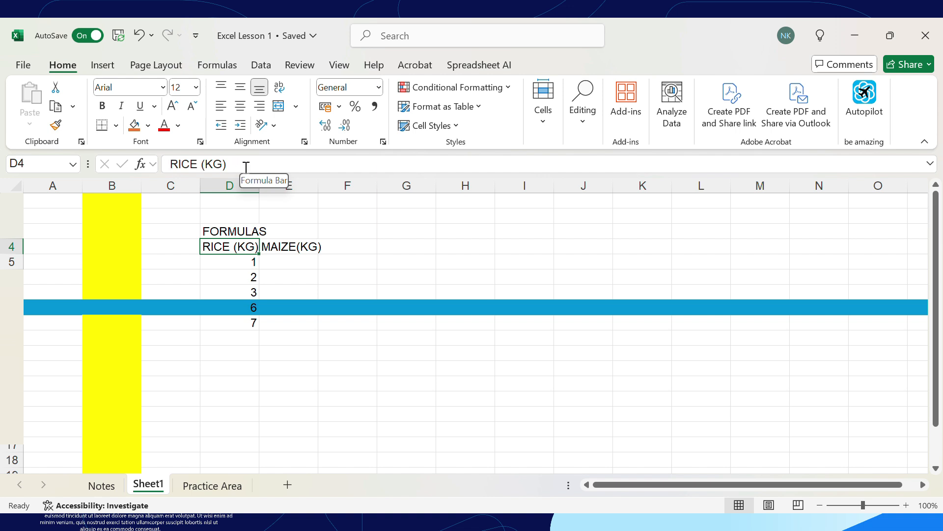
click(281, 249)
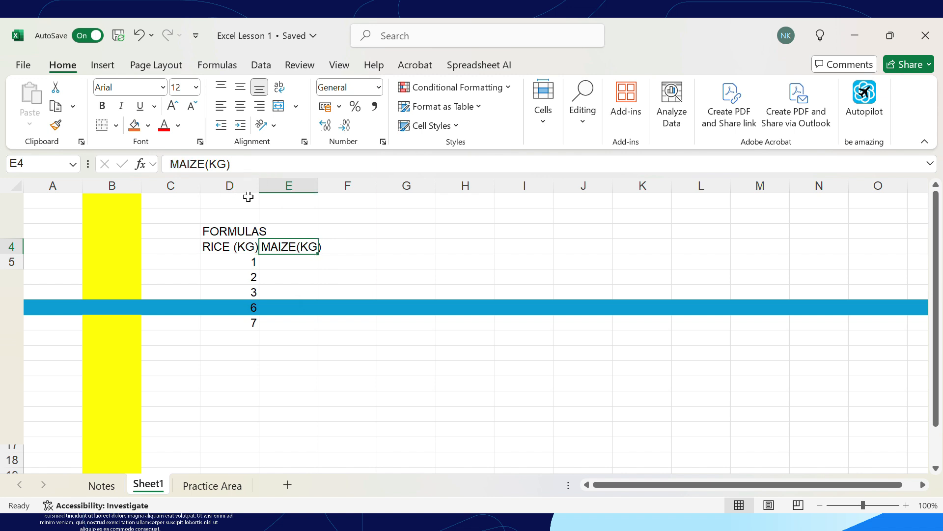
click(250, 164)
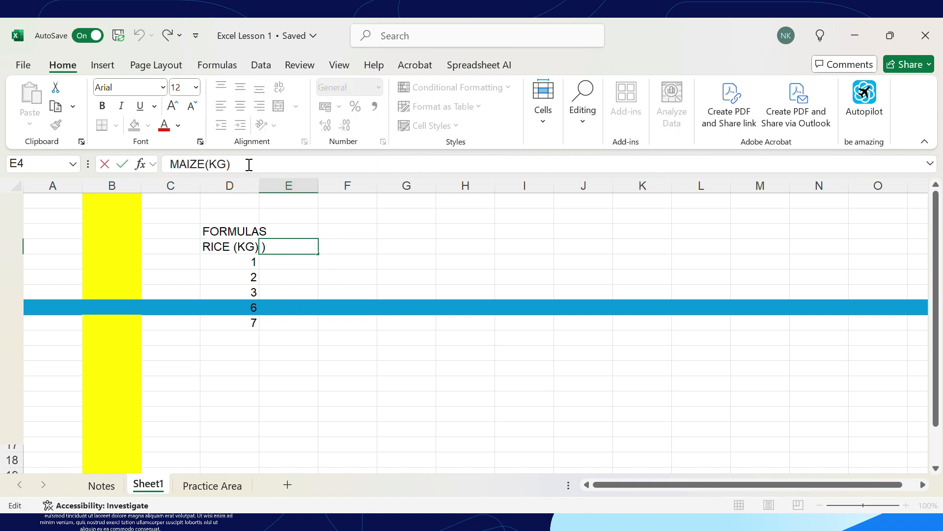
click(238, 247)
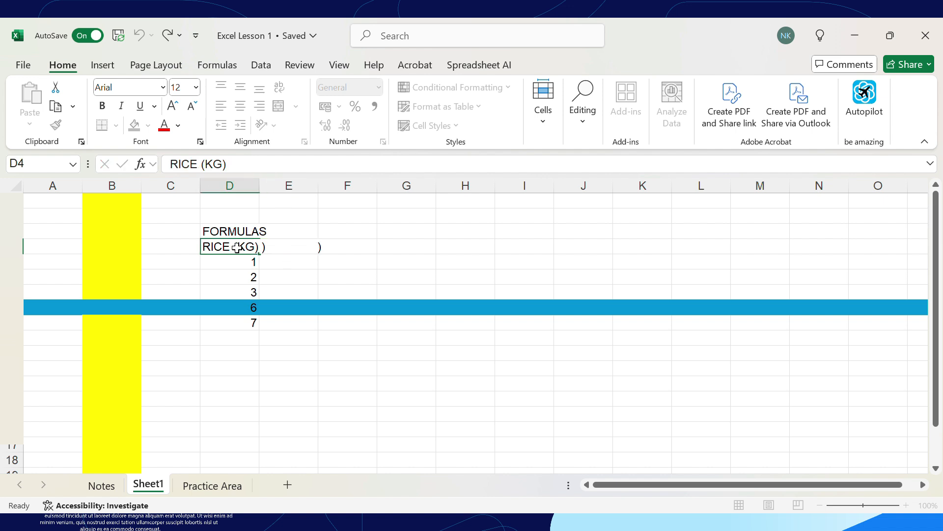
click(324, 261)
Step: Enter 4 in cell E5 under the maize heading and clear the stray 5 entered in F5
click(285, 265)
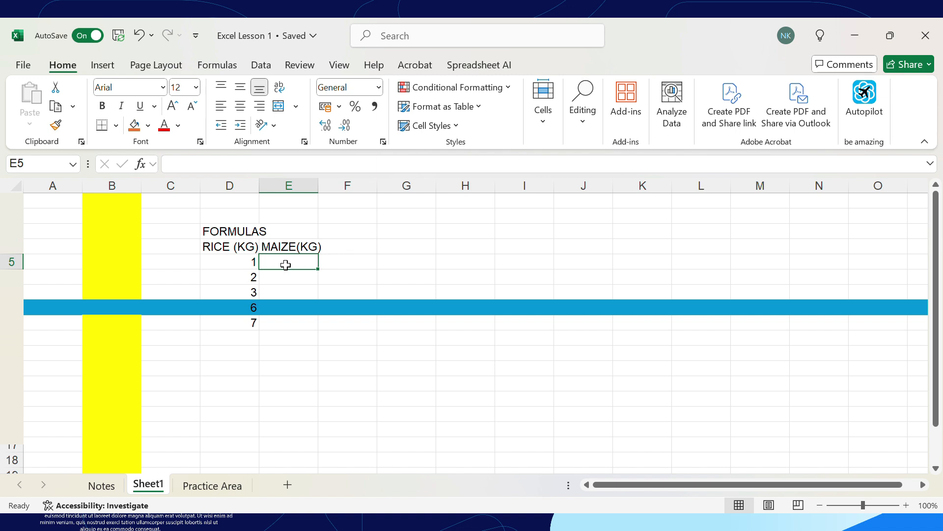
text(4)
key(Tab)
text(5)
key(Tab)
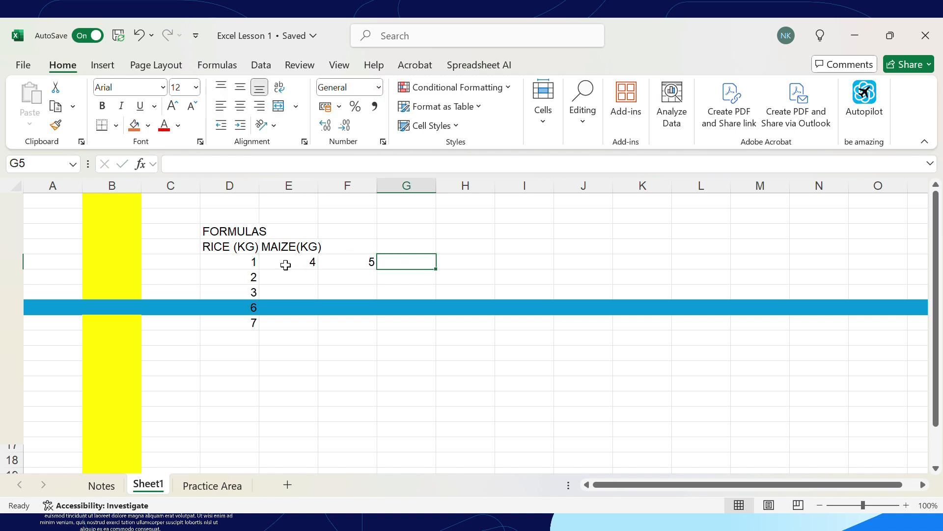
key(shift+Tab)
key(BackSpace)
key(Return)
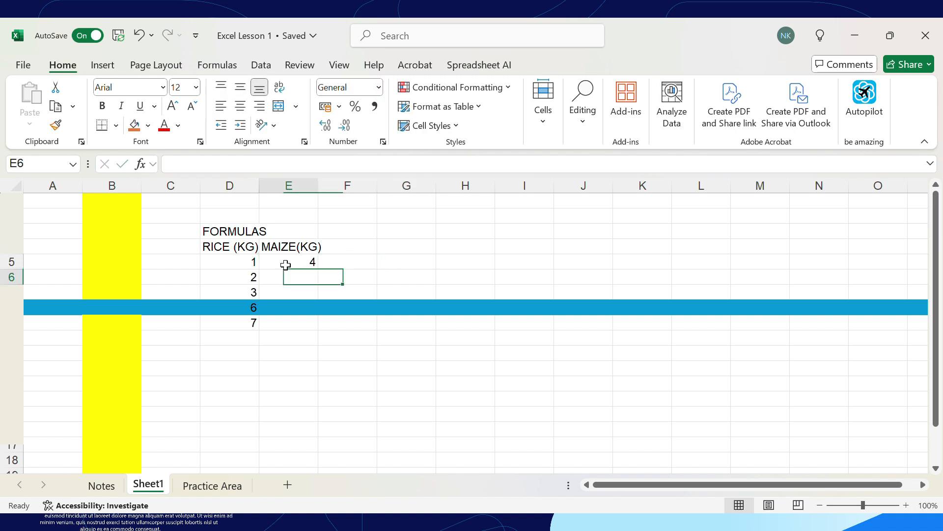
Step: Fill in the remaining maize amounts 5, 7, 9 and 4.4 in cells E6 to E9
text(5)
key(Tab)
key(shift+Tab)
key(Return)
text(7)
key(Return)
text(9)
key(Return)
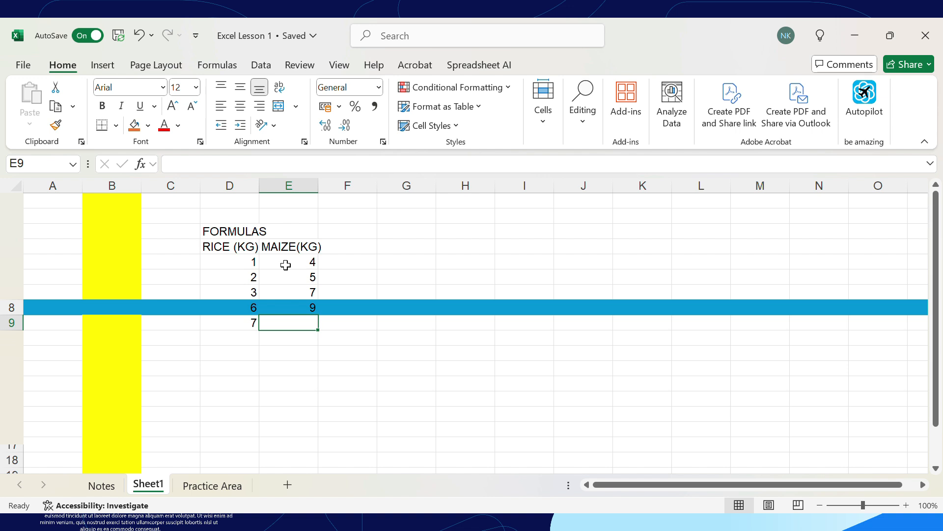
text(4.4)
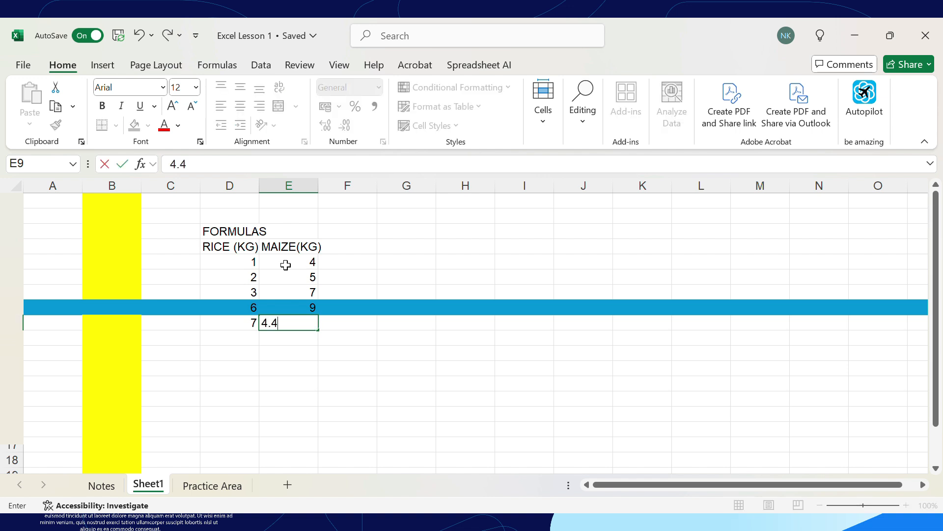
key(Tab)
Step: Enter the formula =D5+E5 in cell F5 to add the first rice and maize amounts
click(355, 247)
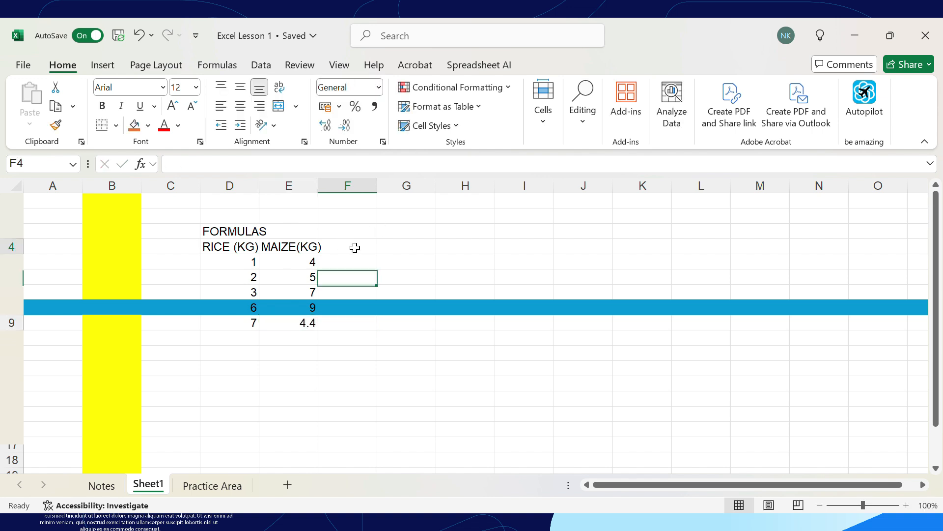
click(345, 263)
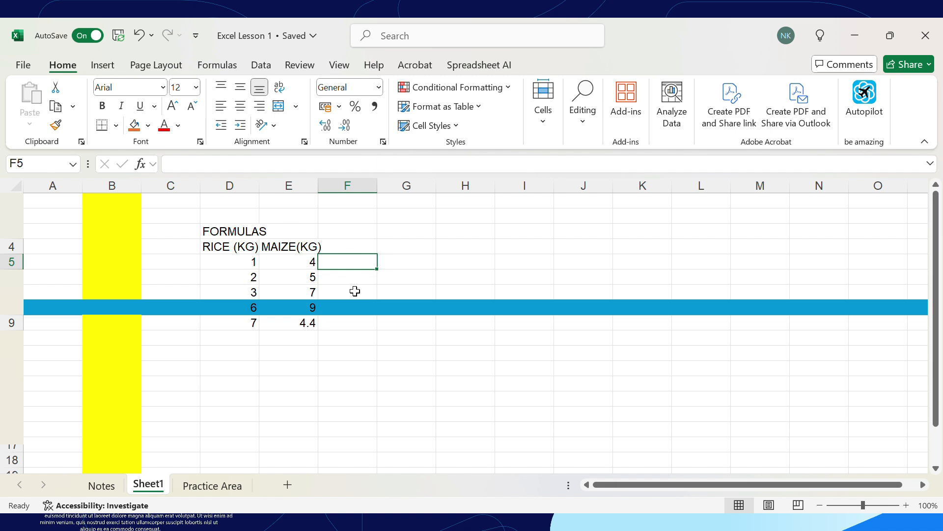
text(=)
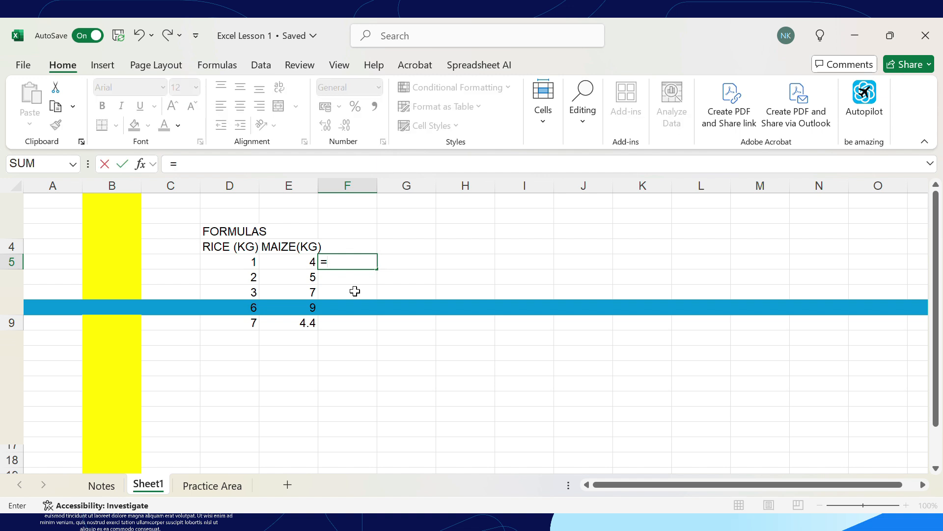
click(249, 262)
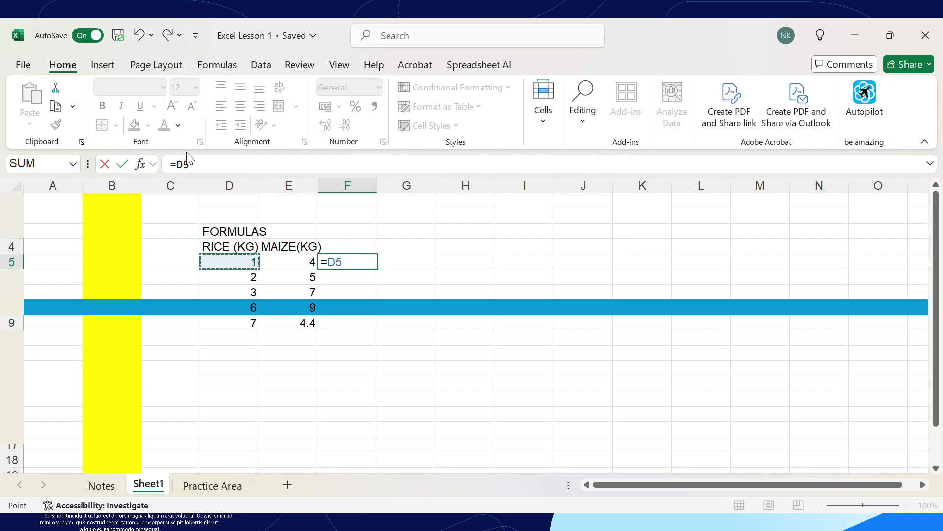
text(+)
click(295, 260)
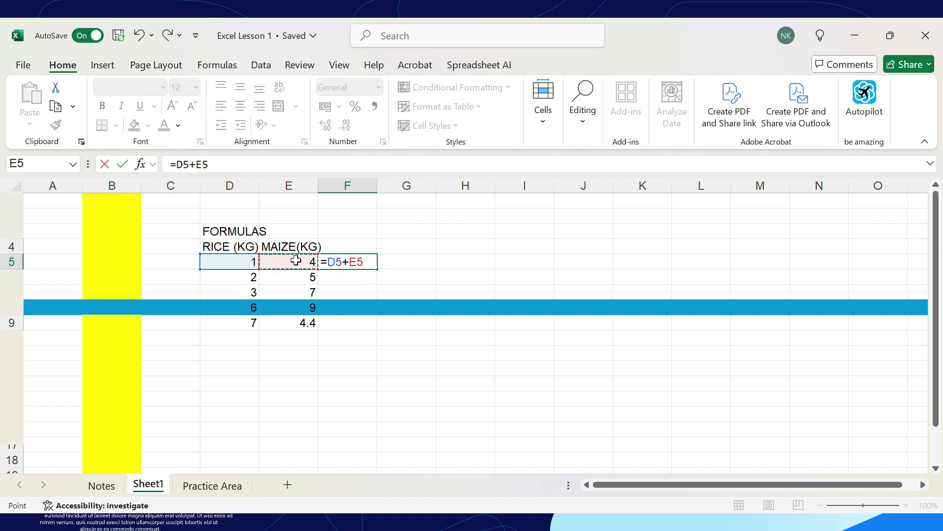
key(Return)
click(369, 263)
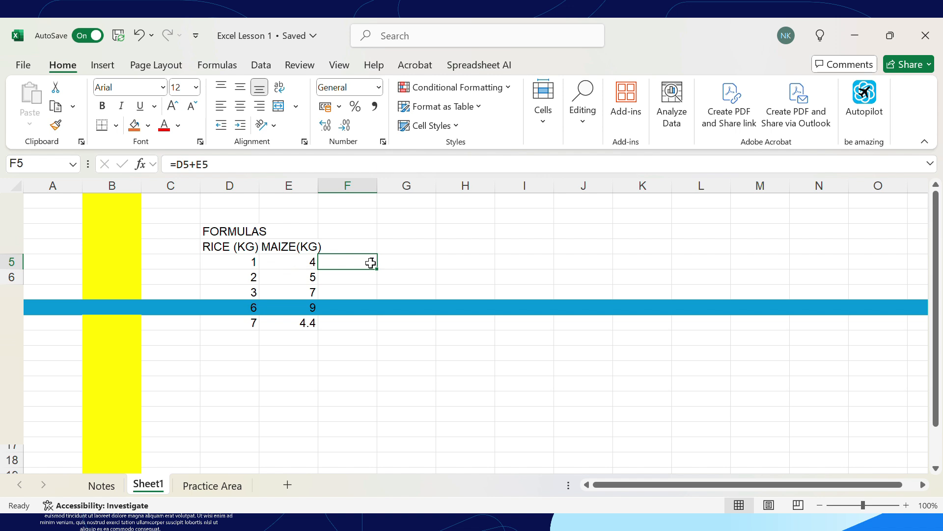
Step: Enter the column heading TOTAL in cell F4 above the formula
click(360, 246)
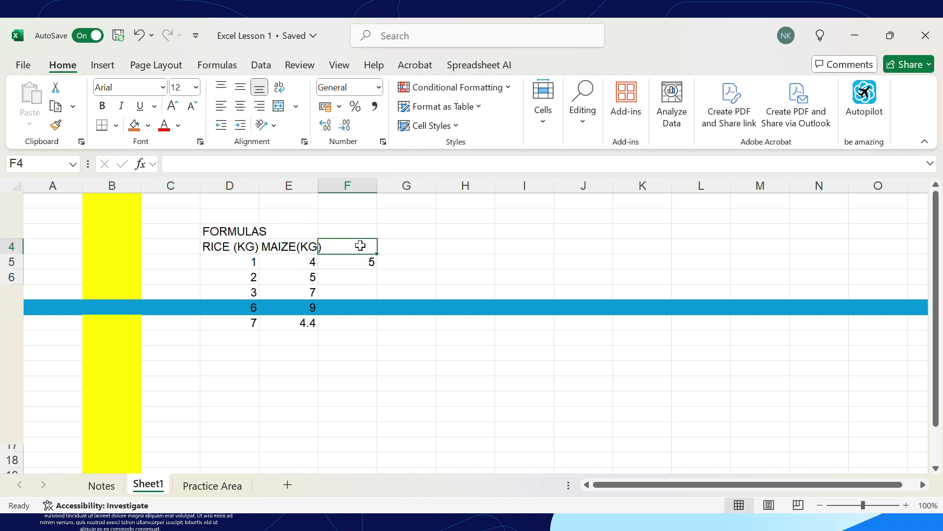
text(TOTLA)
key(BackSpace)
key(BackSpace)
text(AL)
key(Return)
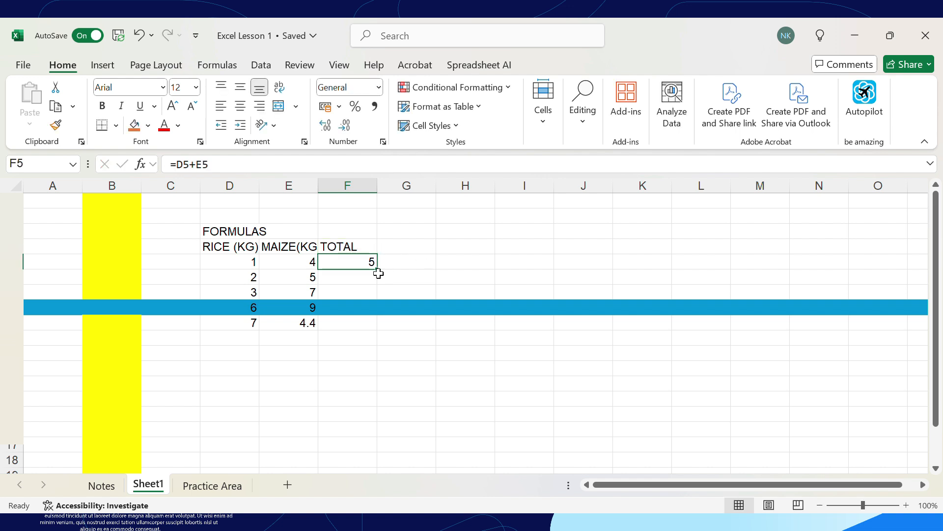
Step: Fill the F5 formula down to F9 and reselect F5 to show its formula in the Formula Bar
drag(378, 272, 379, 272)
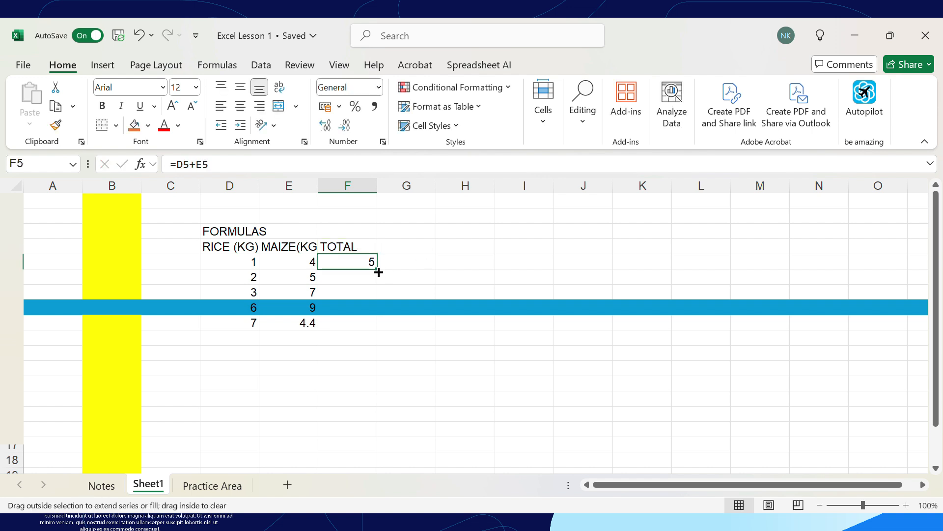
double_click(379, 272)
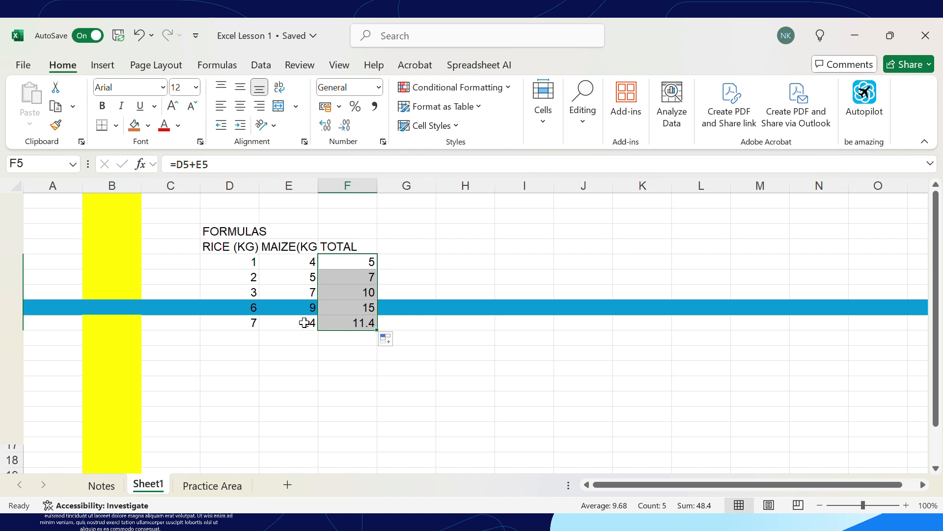
click(432, 309)
click(325, 265)
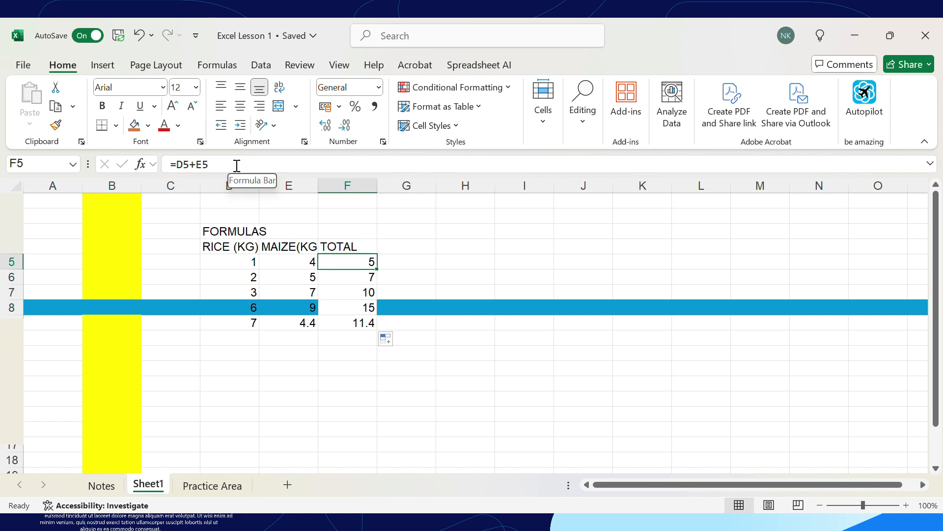
Step: Review the Function definition and the labelled diagram of Excel's opening screen on the Notes sheet
click(113, 485)
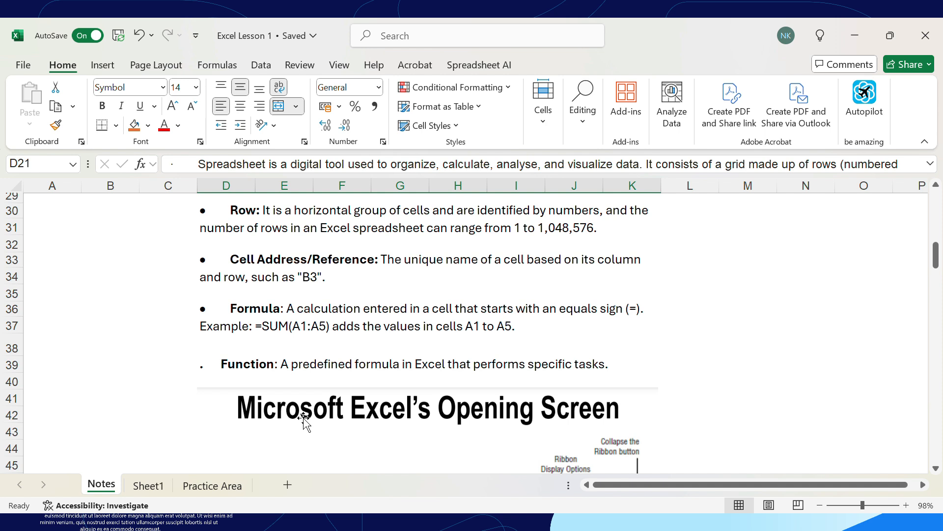
scroll(305, 422, down, 3)
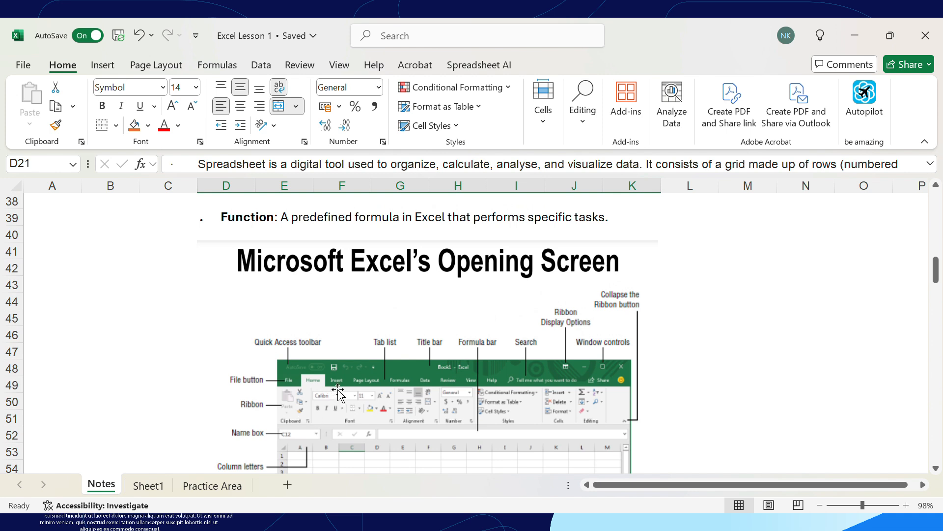
scroll(338, 393, down, 1)
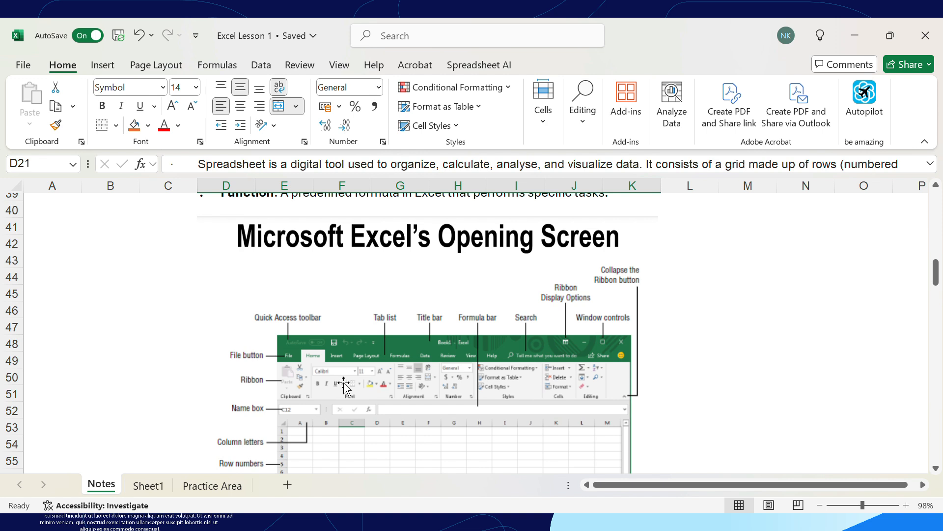
scroll(360, 360, down, 1)
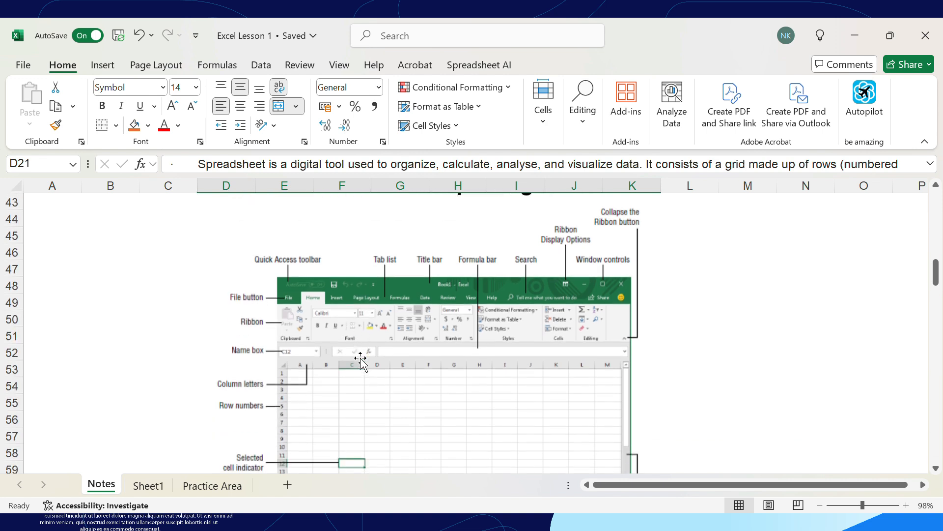
Step: Examine the upper labels of the opening-screen diagram and display the customization options of Excel's own Quick Access Toolbar
scroll(361, 360, up, 1)
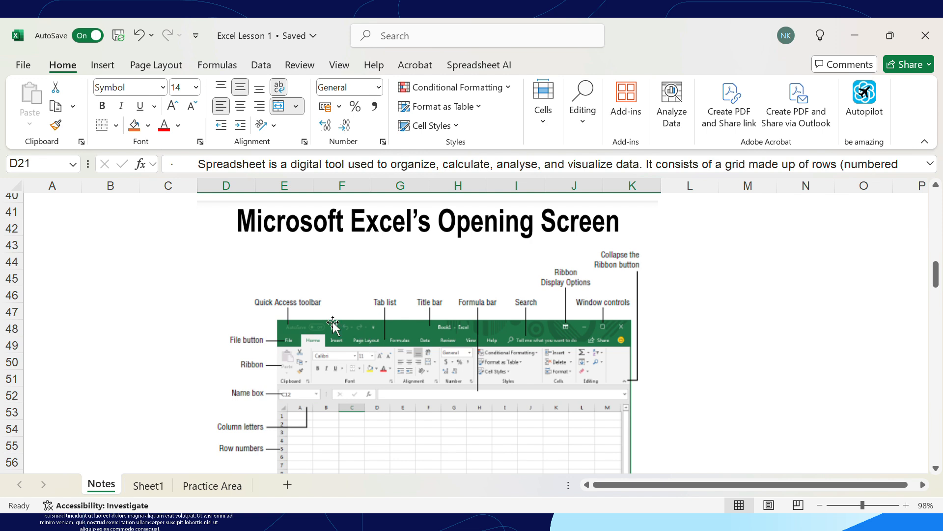
scroll(335, 328, down, 1)
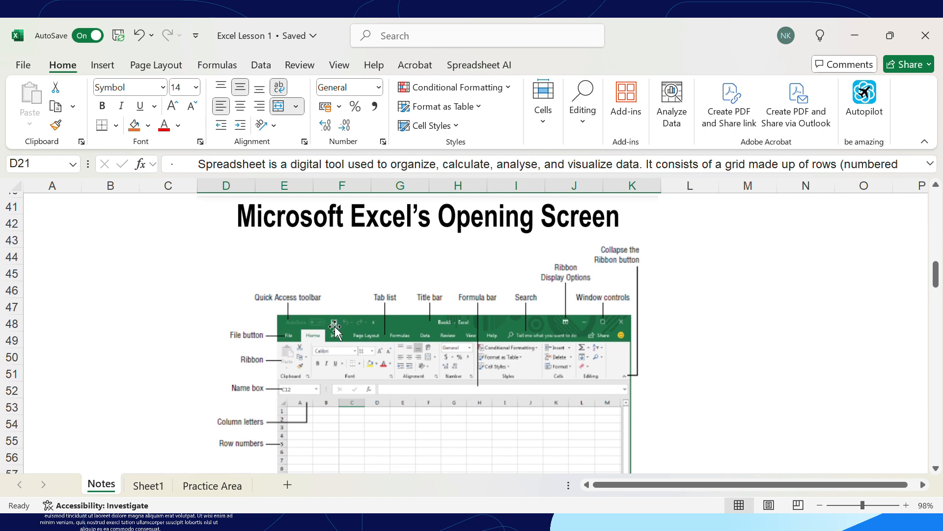
click(307, 241)
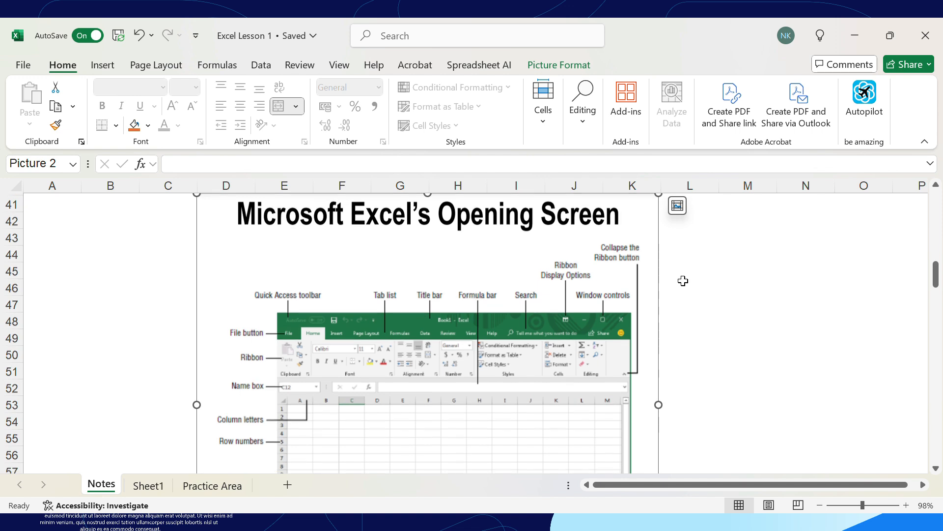
scroll(682, 278, down, 1)
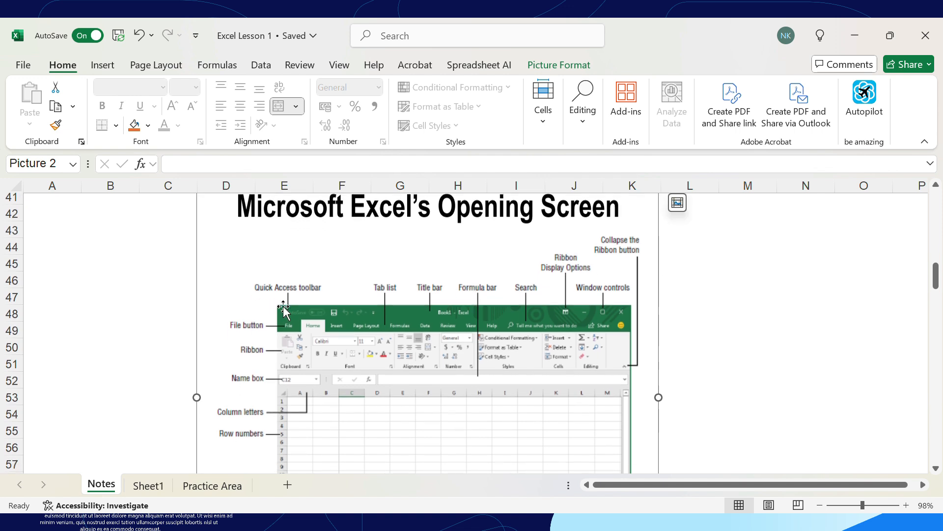
click(131, 300)
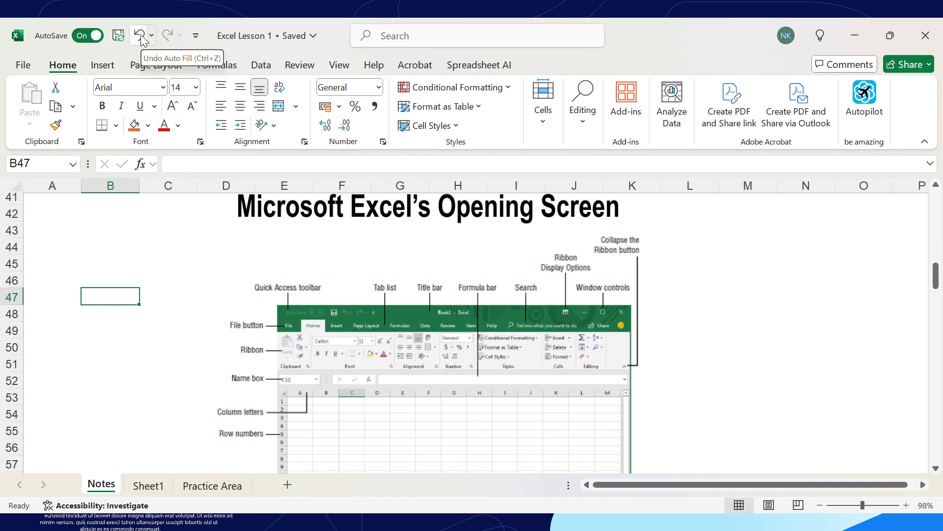
click(202, 41)
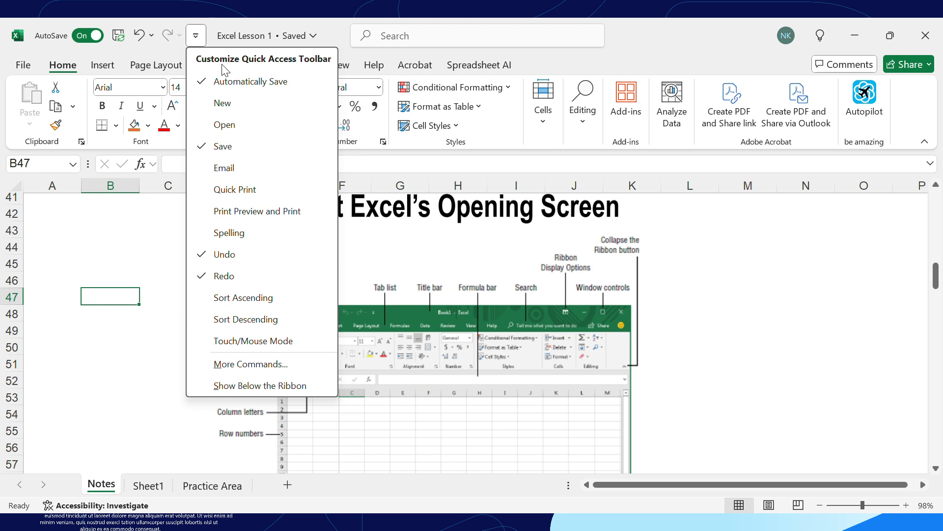
click(195, 35)
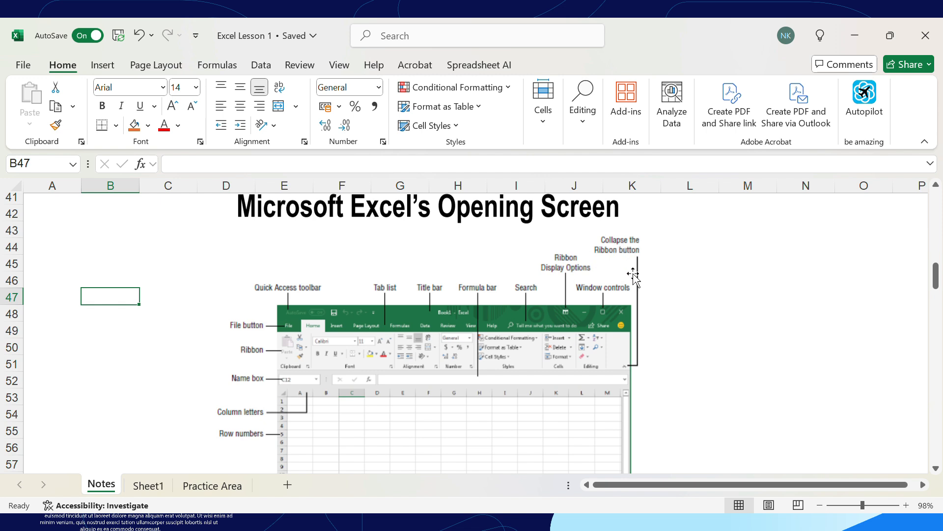
Step: Collapse the Ribbon and restore it, and bring the Uses of Excel section of the notes into view
click(924, 144)
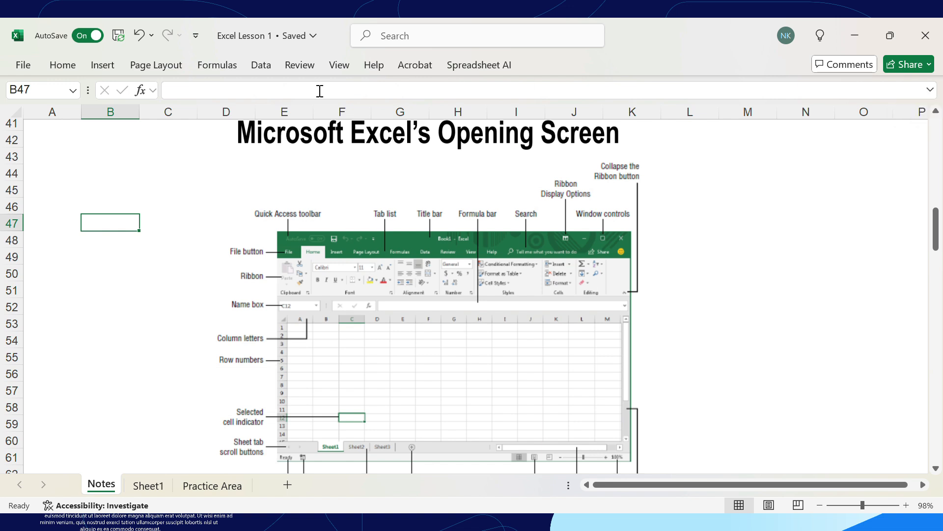
double_click(57, 70)
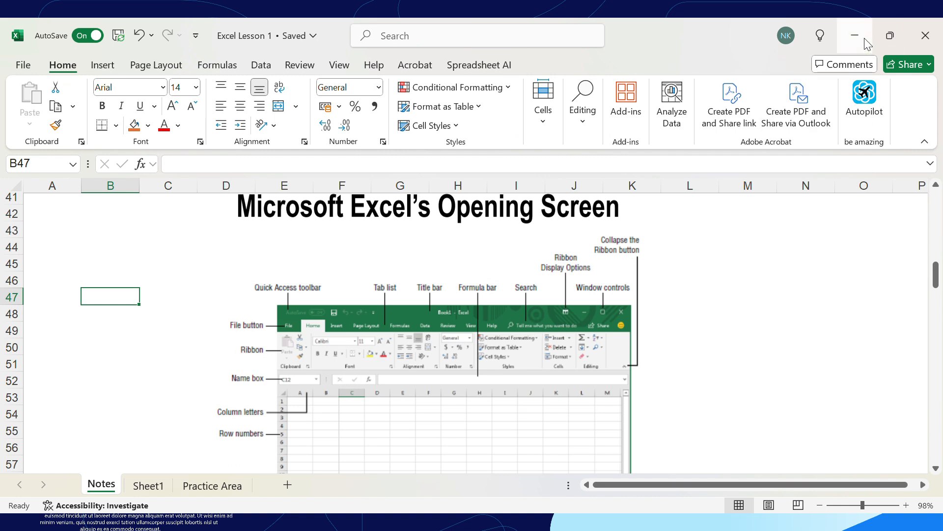
scroll(377, 361, down, 1)
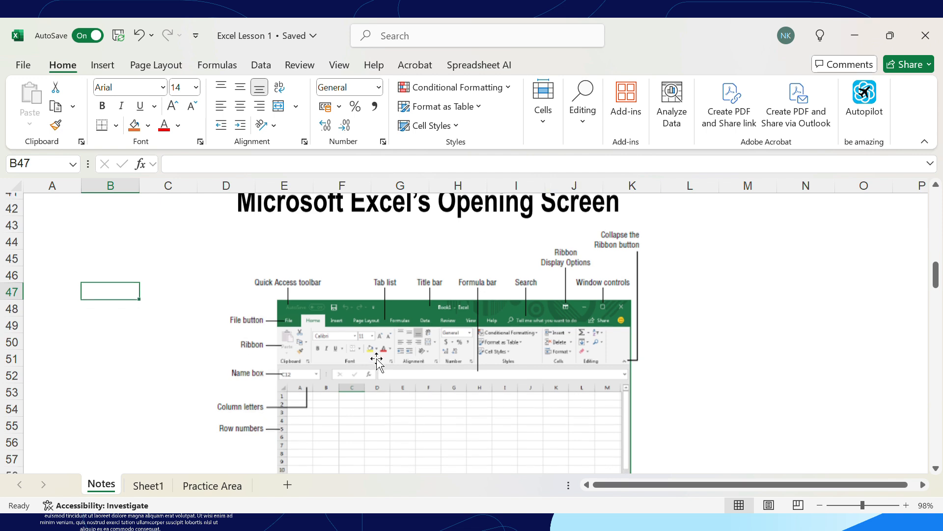
scroll(377, 361, down, 8)
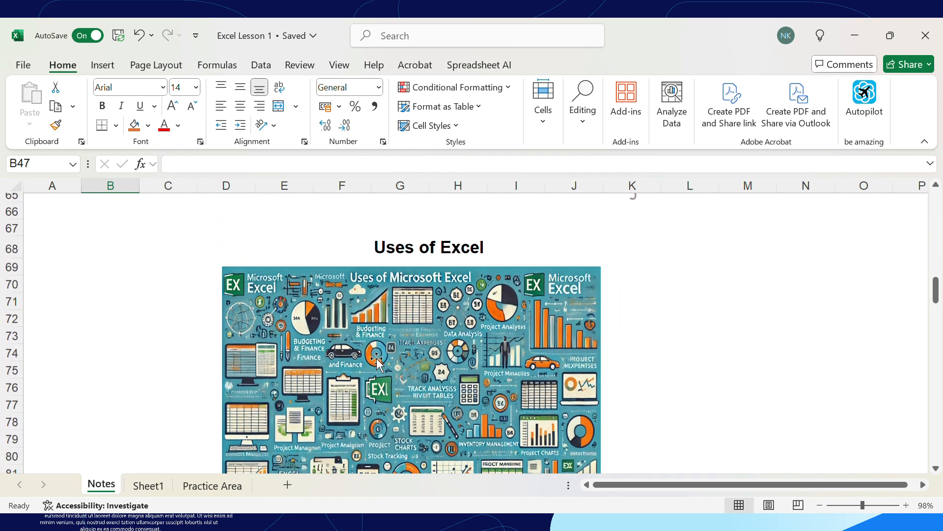
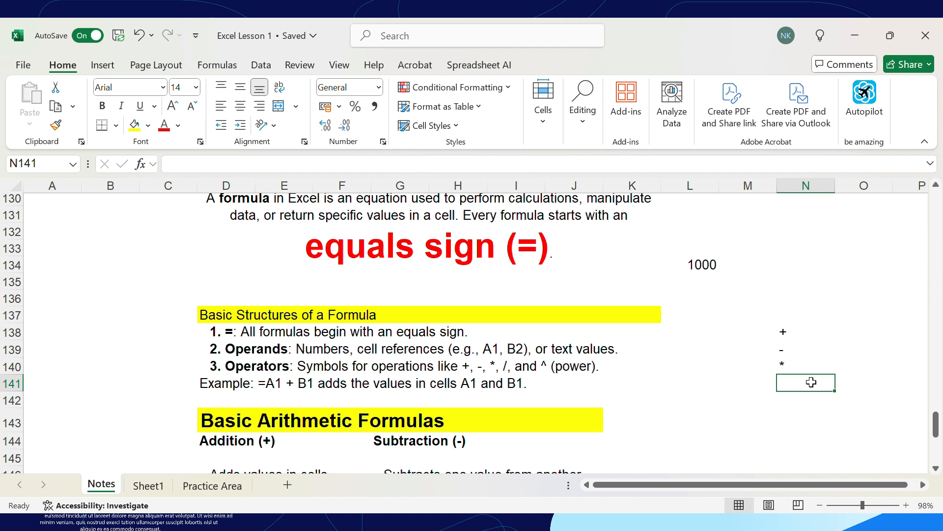
Step: Enter the power operator ^ in cell N141, below the other listed operators
text(^)
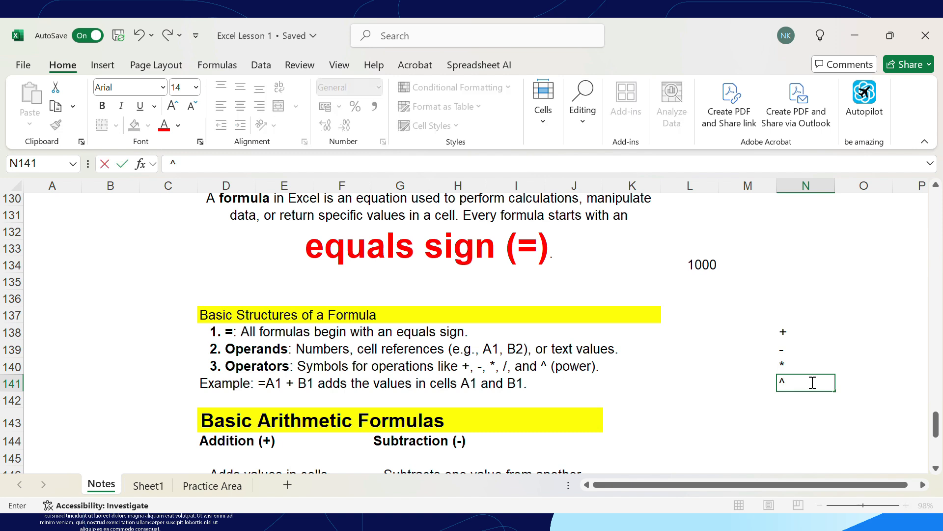
Step: Review the Basic Arithmetic Formulas examples for addition, subtraction, multiplication, division and exponents, and revisit the list of Excel's uses
scroll(303, 413, down, 2)
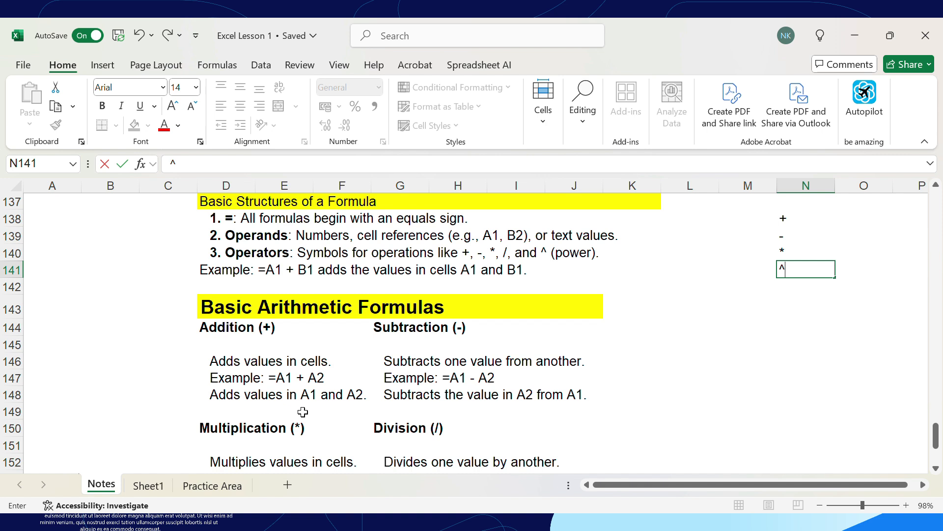
scroll(302, 411, down, 3)
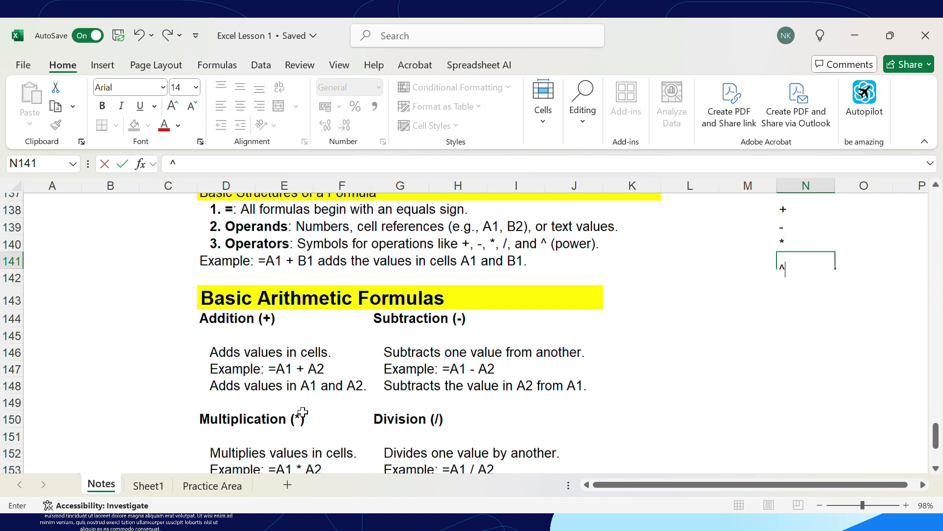
scroll(302, 412, down, 6)
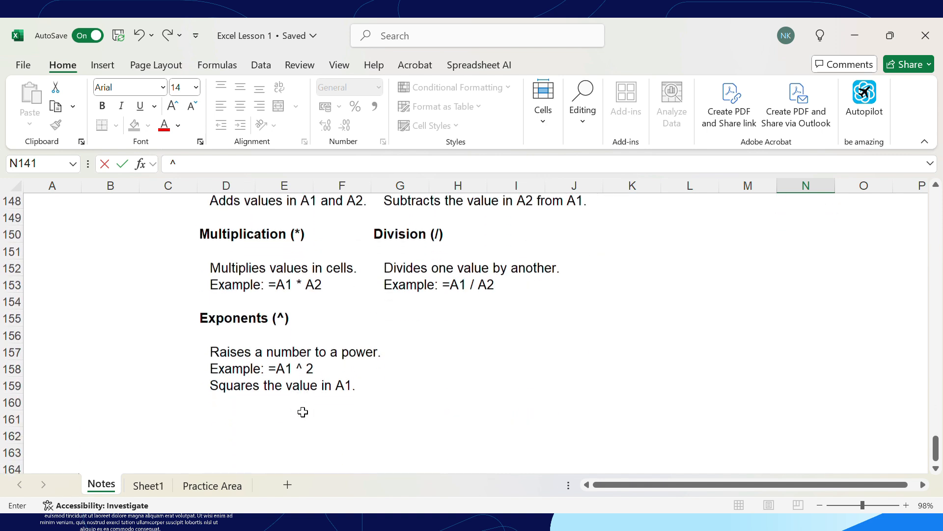
scroll(303, 411, up, 5)
scroll(303, 412, up, 2)
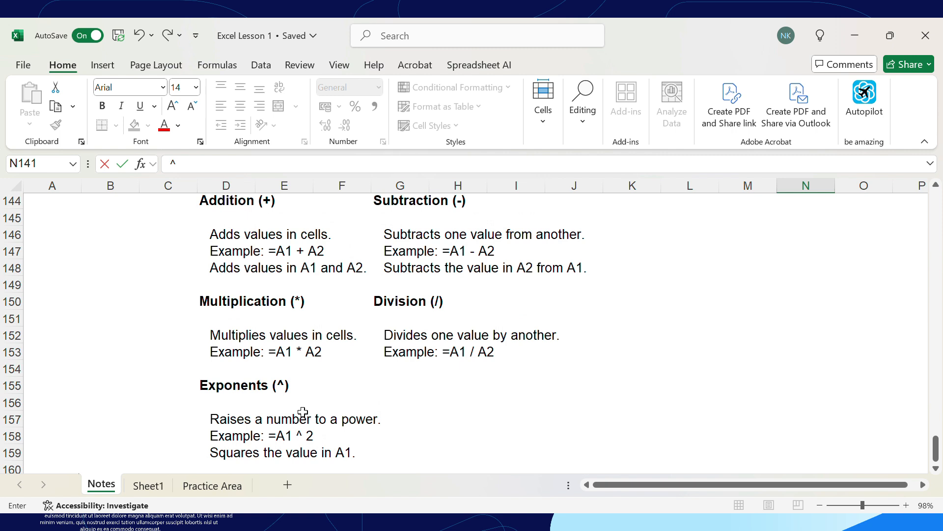
scroll(302, 412, up, 9)
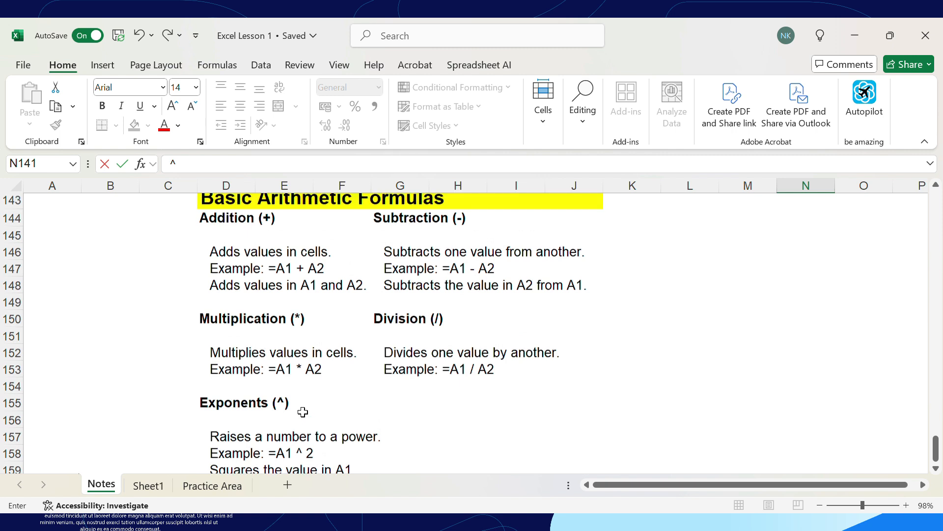
scroll(302, 411, up, 11)
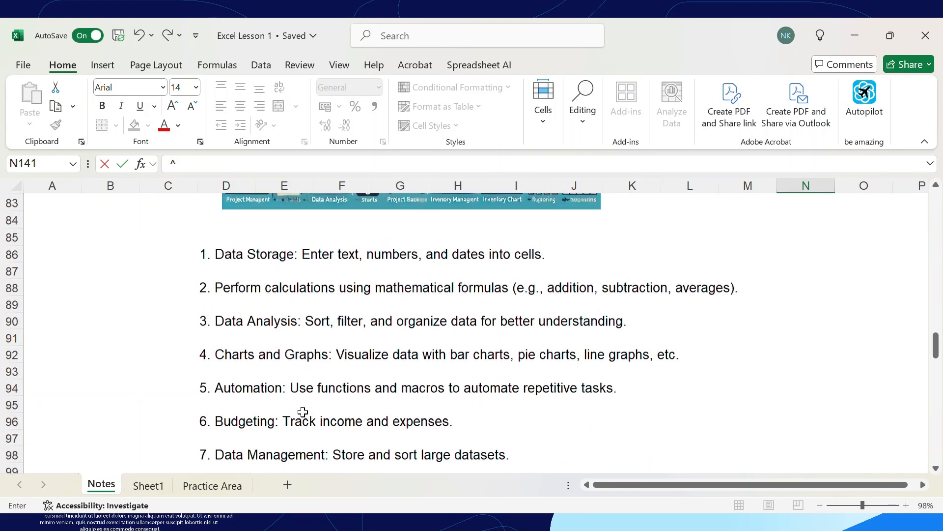
scroll(303, 411, up, 3)
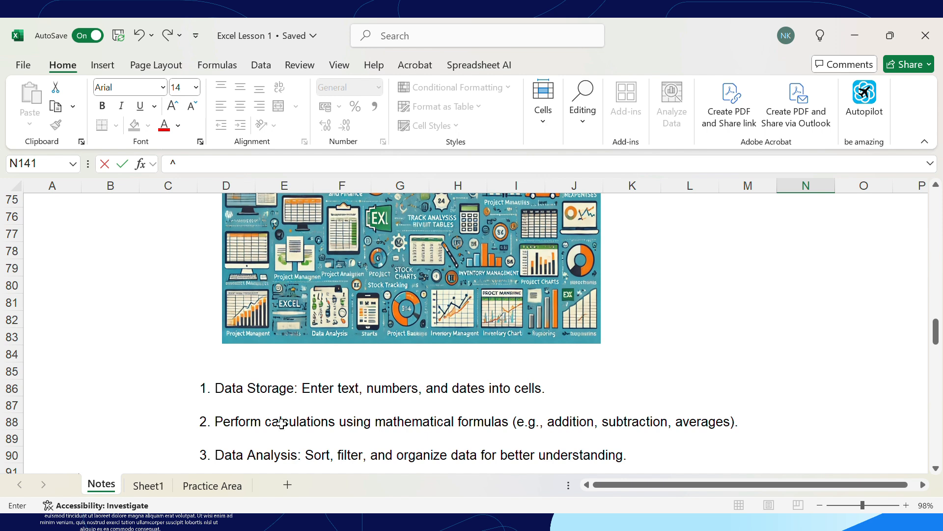
Step: Open the Practice Area sheet and look over the Monthly Sales Report dataset
click(232, 487)
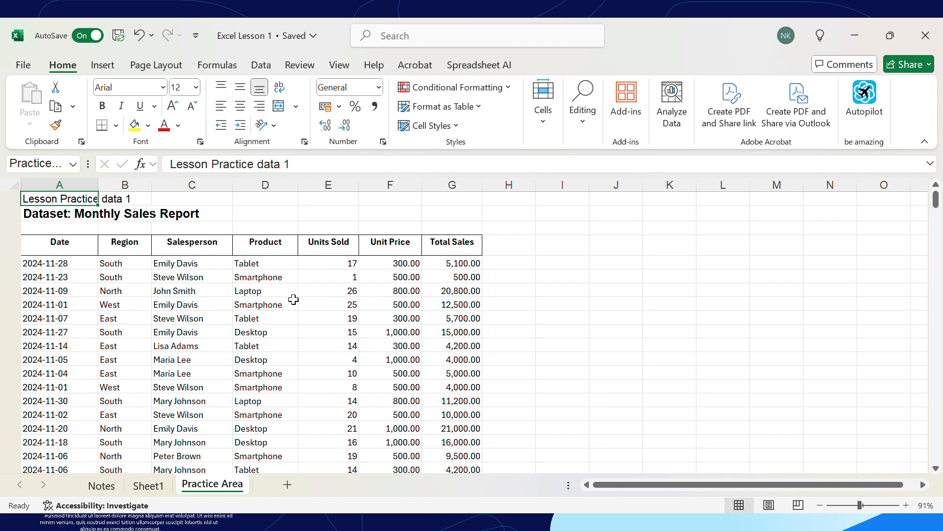
scroll(294, 299, down, 1)
scroll(293, 300, down, 3)
scroll(291, 299, up, 4)
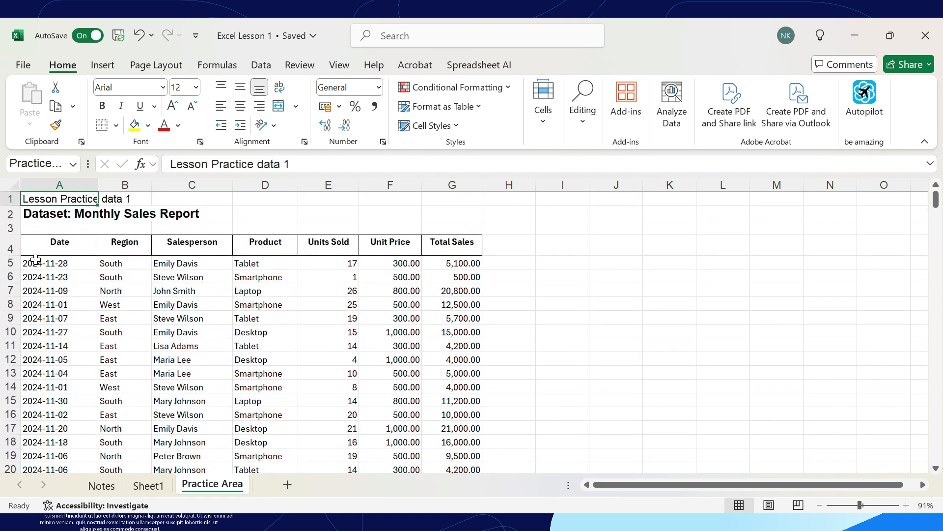
Step: Look through the sales data from cell A5, jump to the last entry in the Date column, and return to the header in A4
click(37, 259)
scroll(35, 260, down, 2)
scroll(35, 259, down, 20)
scroll(35, 260, up, 20)
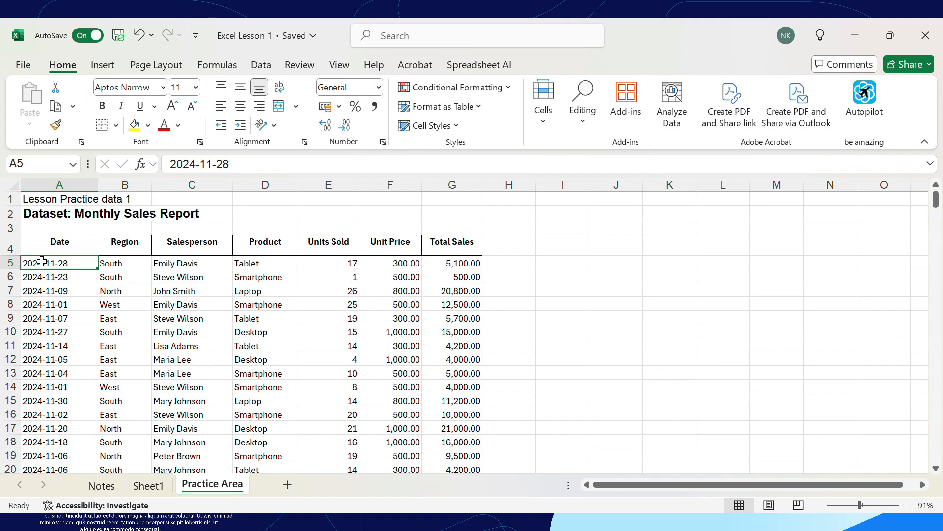
key(ctrl+Down)
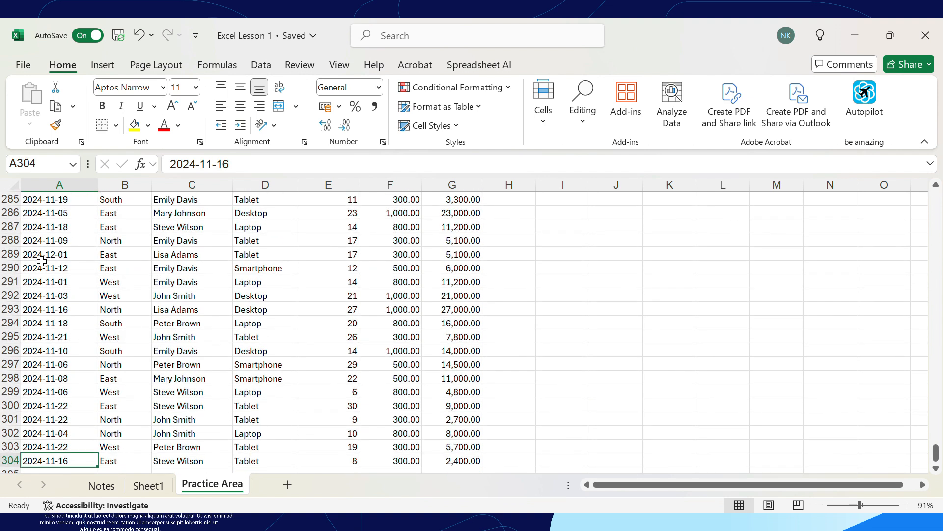
key(ctrl+Up)
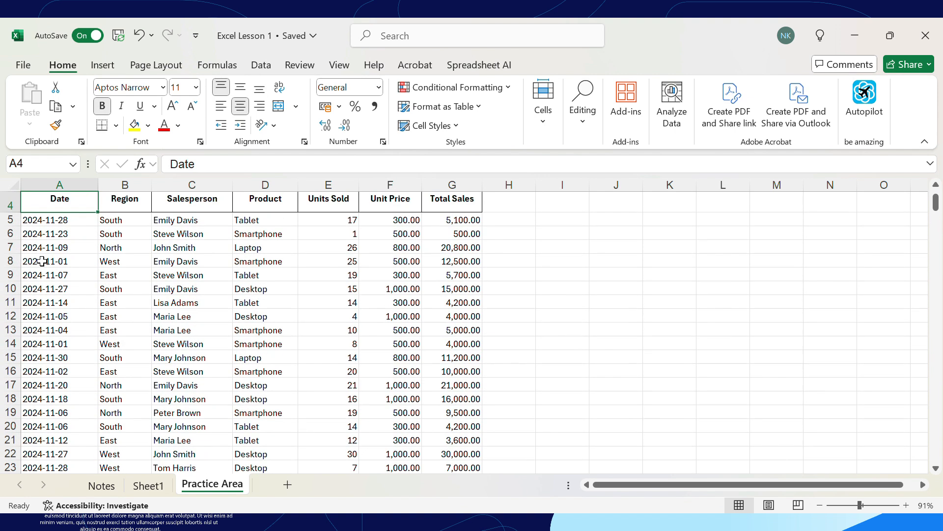
click(45, 220)
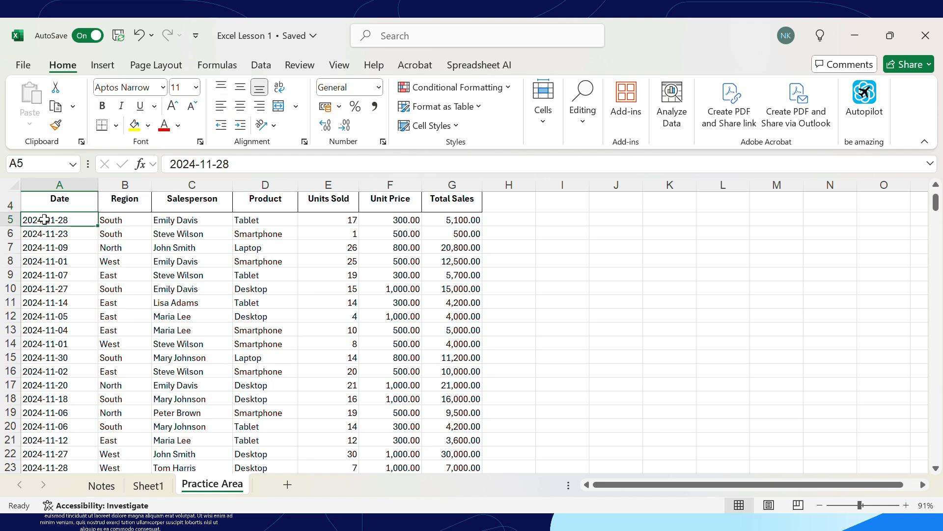
key(Up)
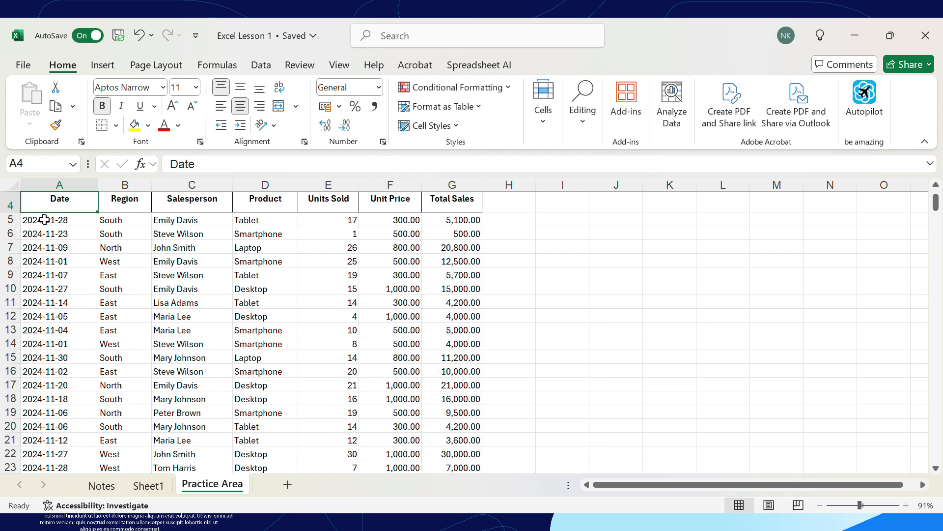
Step: Move the active cell down the Date column one row at a time and back up to the header in A4
scroll(44, 219, up, 3)
key(Down)
key(Down)
key(Down)
key(Down)
key(Down)
key(Down)
key(Down)
key(Down)
key(Down)
key(Down)
key(Down)
key(Down)
key(Down)
key(Down)
key(Down)
key(Down)
key(Down)
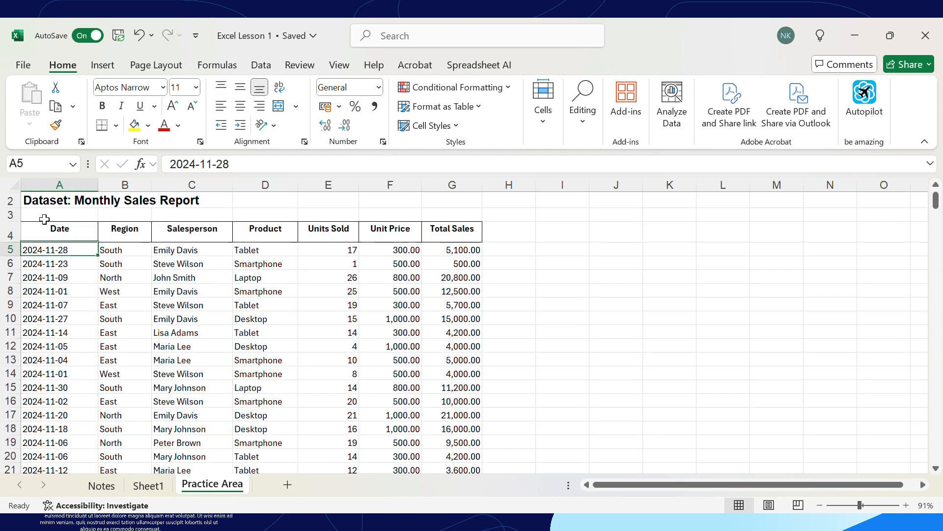
key(Down)
key(Down)
key(Down)
key(Down)
key(Down)
key(Down)
key(Up)
key(Up)
key(Up)
key(Up)
key(Up)
key(Up)
key(Up)
key(Up)
key(Up)
key(Up)
key(Up)
key(Up)
key(Up)
key(Up)
key(Up)
key(Up)
key(Up)
key(Up)
key(Up)
key(Up)
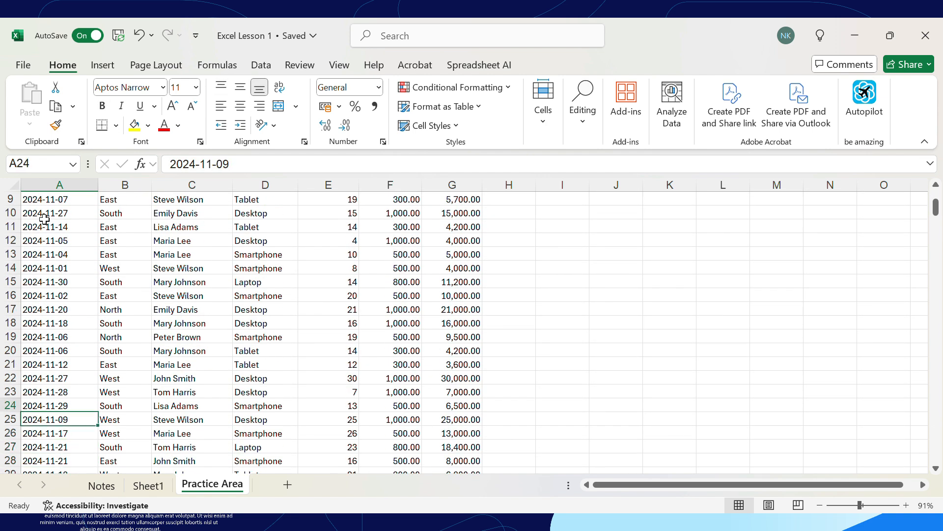
key(Up)
key(Up)
key(Up)
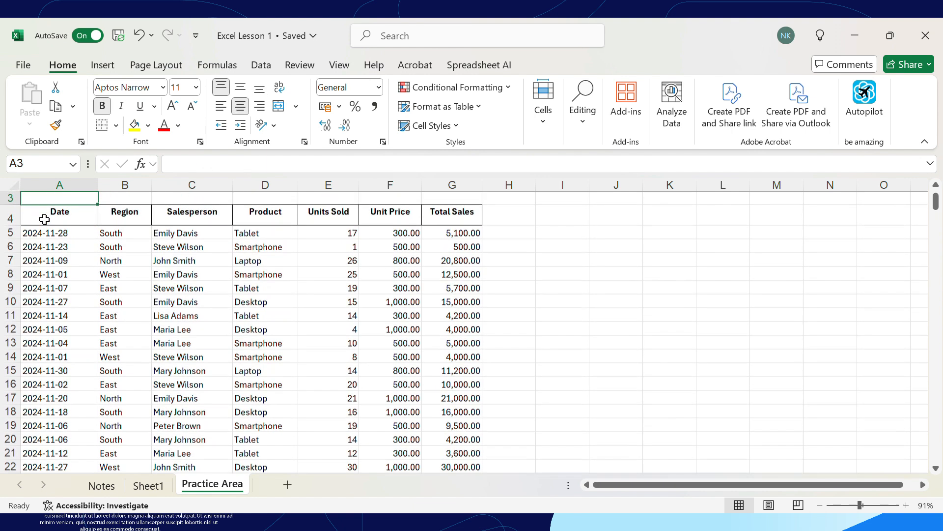
key(Down)
key(Down)
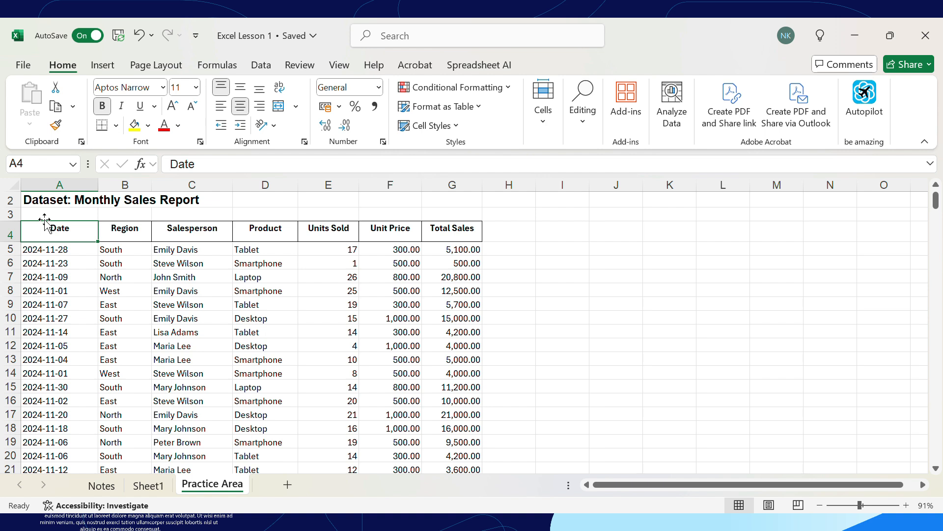
Step: Move the active cell down the Date column row by row from the header in A4 to around row 114
key(Down)
key(Down)
key(Down)
key(Down)
key(Down)
key(Down)
key(Down)
key(Down)
key(Down)
key(Down)
key(Down)
key(Down)
key(Down)
key(Down)
key(Down)
key(Down)
key(Down)
key(Down)
key(Down)
key(Down)
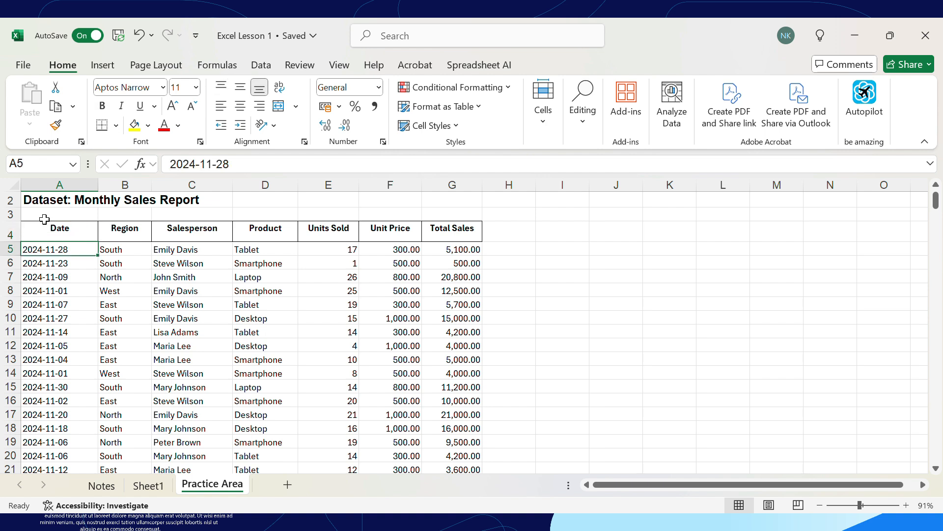
key(Down)
key(Down)
key(Down)
key(Down)
key(Down)
key(Down)
key(Down)
key(Down)
key(Down)
key(Down)
key(Down)
key(Down)
key(Down)
key(Down)
key(Down)
key(Down)
key(Down)
key(Down)
key(Down)
key(Down)
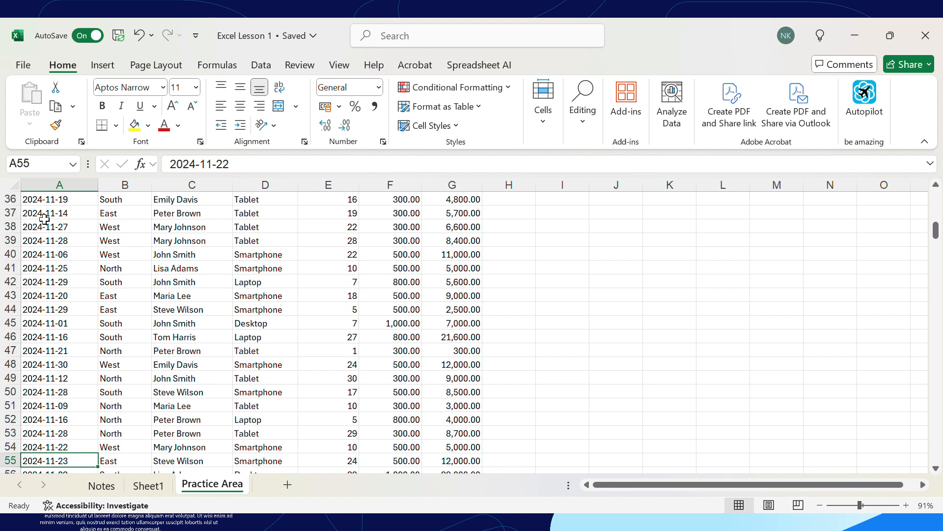
key(Down)
key(Down)
key(Down)
key(Down)
key(Down)
key(Down)
key(Down)
key(Down)
key(Down)
key(Down)
key(Down)
key(Down)
key(Down)
key(Down)
key(Down)
key(Down)
key(Down)
key(Down)
key(Down)
key(Down)
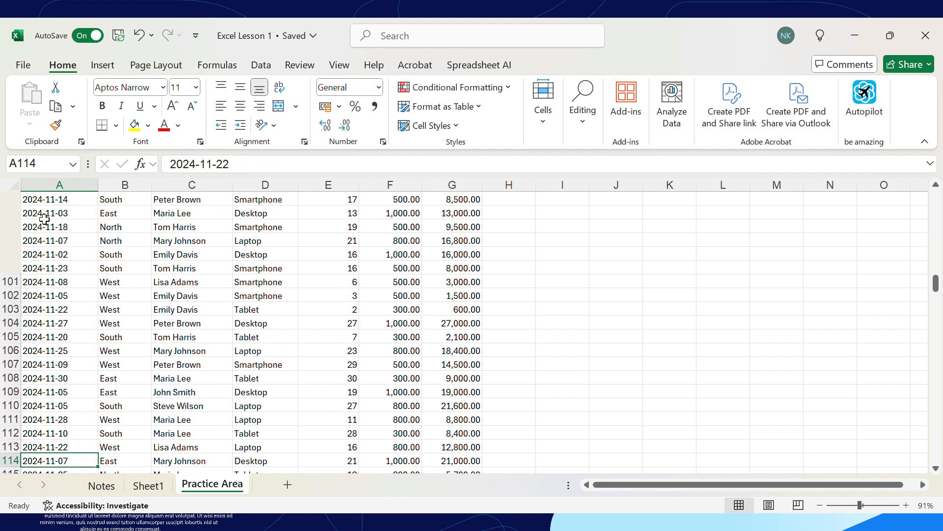
Step: Move the active cell back up column A row by row to the sheet's first cell, A1
key(Up)
key(Up)
key(Up)
key(Up)
key(Up)
key(Up)
key(Up)
key(Up)
key(Up)
key(Up)
key(Up)
key(Up)
key(Up)
key(Up)
key(Up)
key(Up)
key(Up)
key(Up)
key(Up)
key(Up)
key(Up)
key(Up)
key(Up)
key(Up)
key(Up)
key(Up)
key(Up)
key(Up)
key(Up)
key(Up)
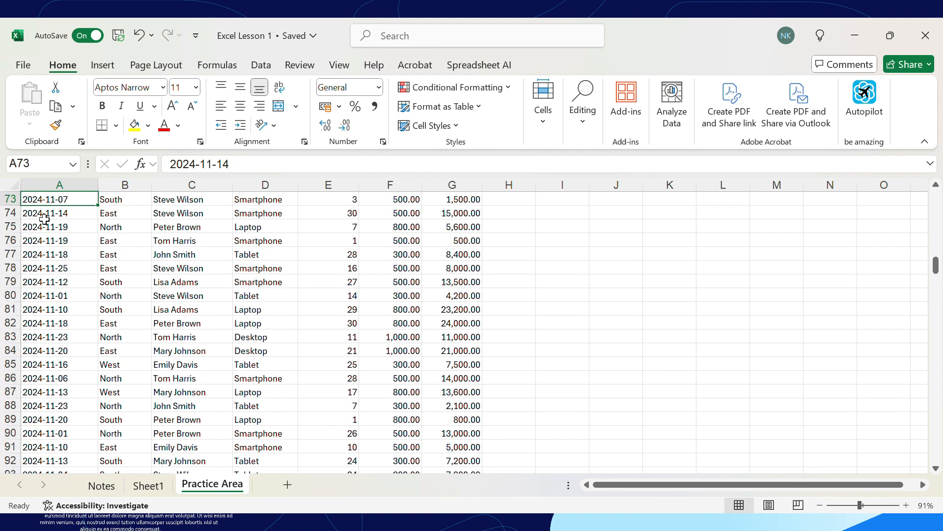
key(Up)
key(Up)
key(Up)
key(Up)
key(Up)
key(Up)
key(Up)
key(Up)
key(Up)
key(Up)
key(Up)
key(Up)
key(Up)
key(Up)
key(Up)
key(Up)
key(Up)
key(Up)
key(Up)
key(Up)
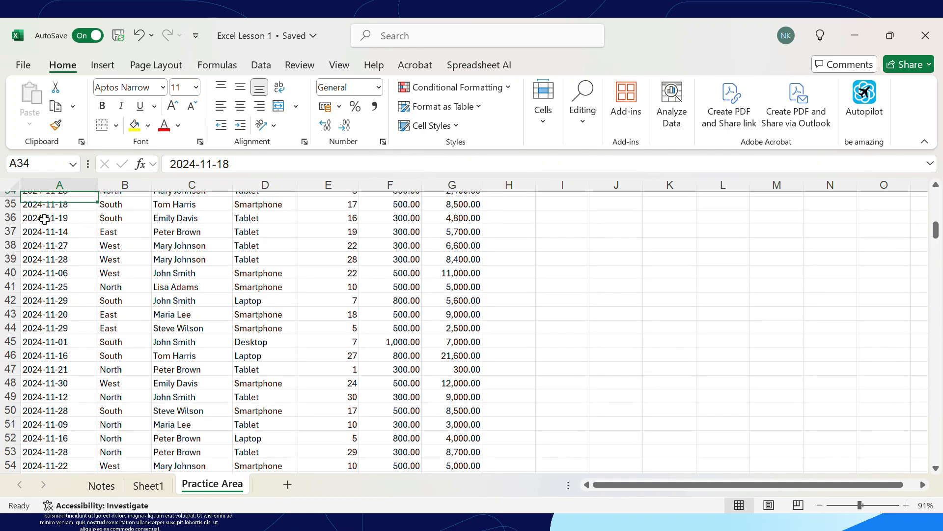
key(Up)
key(Up)
key(Up)
key(Up)
key(Up)
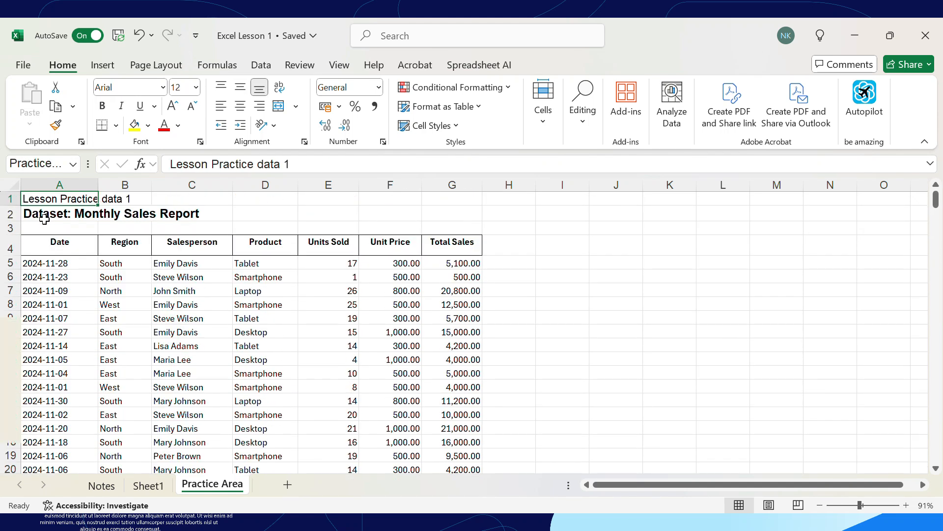
Step: From the Date header in A4, jump straight to the column's last entry and back to the header
key(Down)
key(Down)
key(Down)
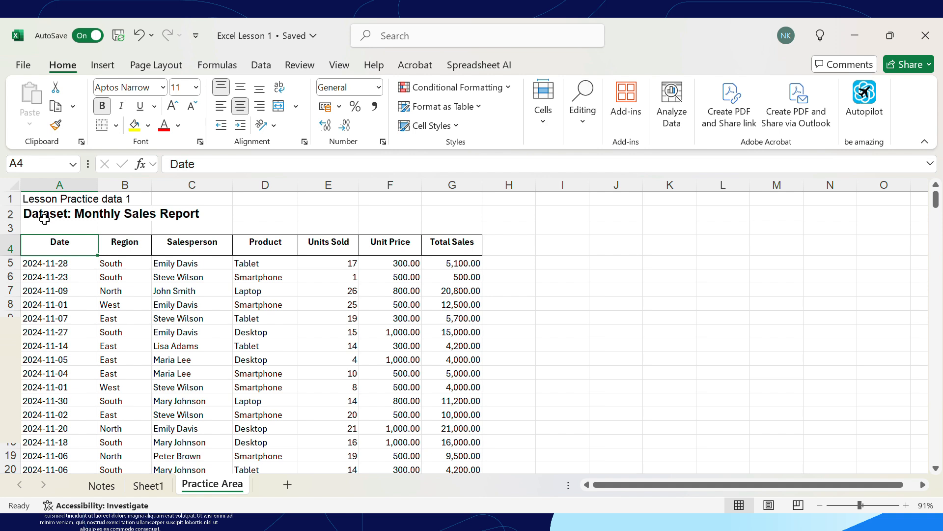
key(ctrl+Down)
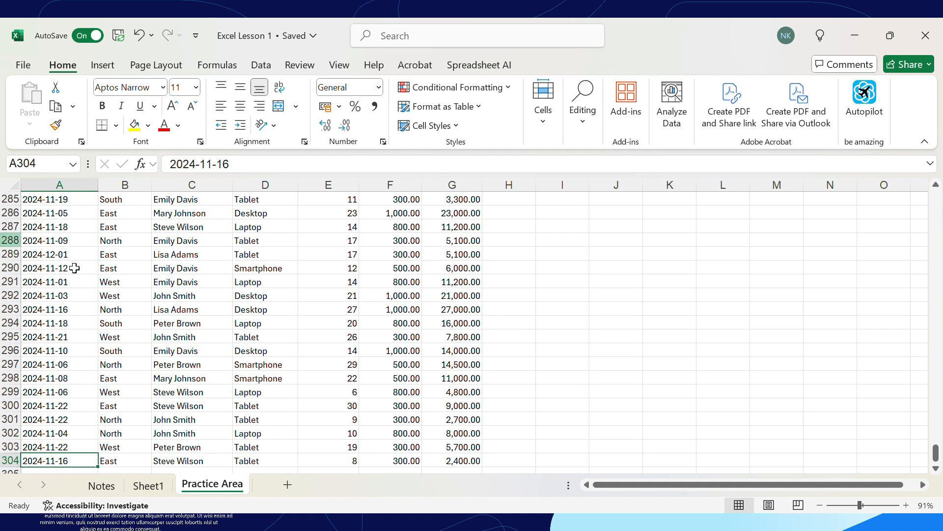
scroll(137, 333, down, 2)
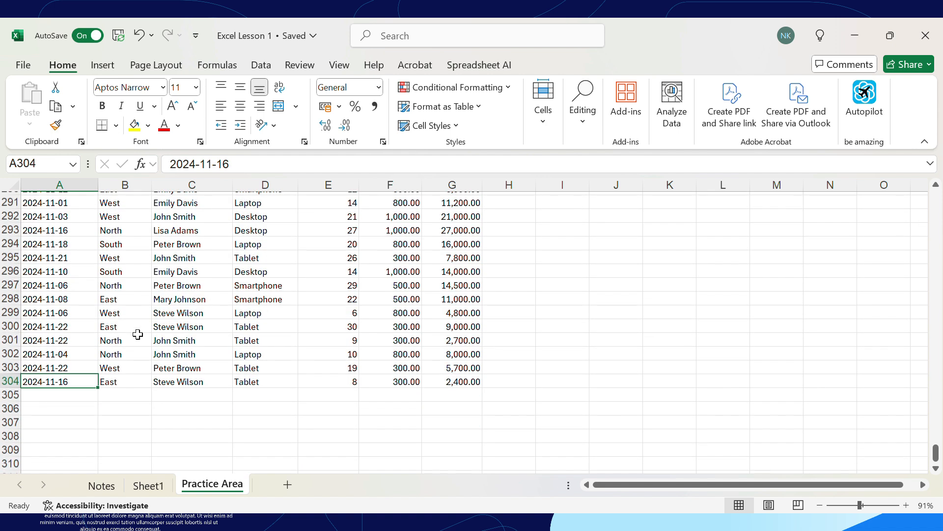
scroll(138, 334, up, 1)
key(ctrl+Up)
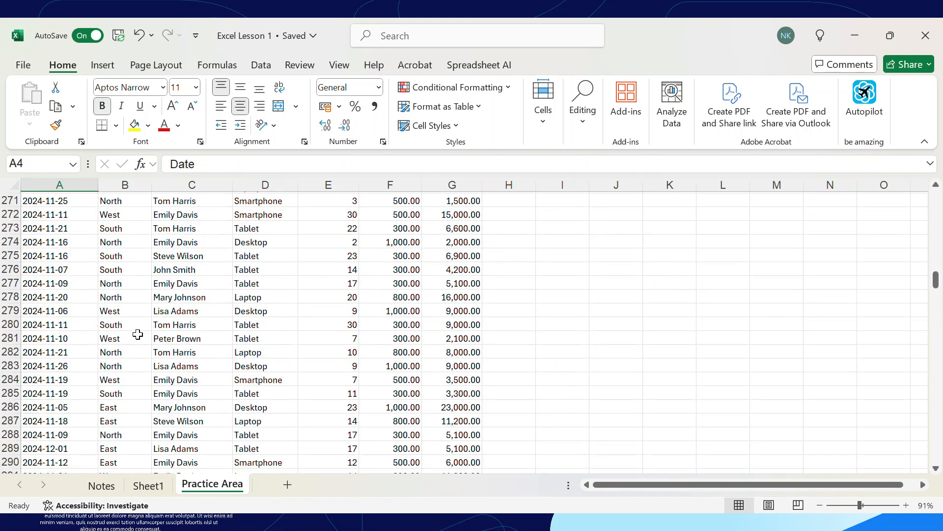
Step: Enter the note "CTRL + DOWN ARROW KEY" in cell J7 beside the dataset
click(602, 245)
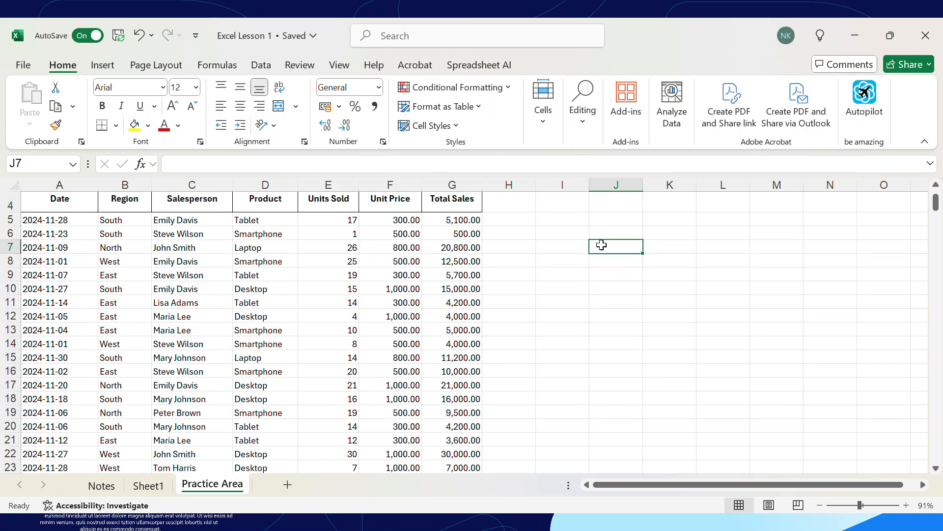
text(CTR)
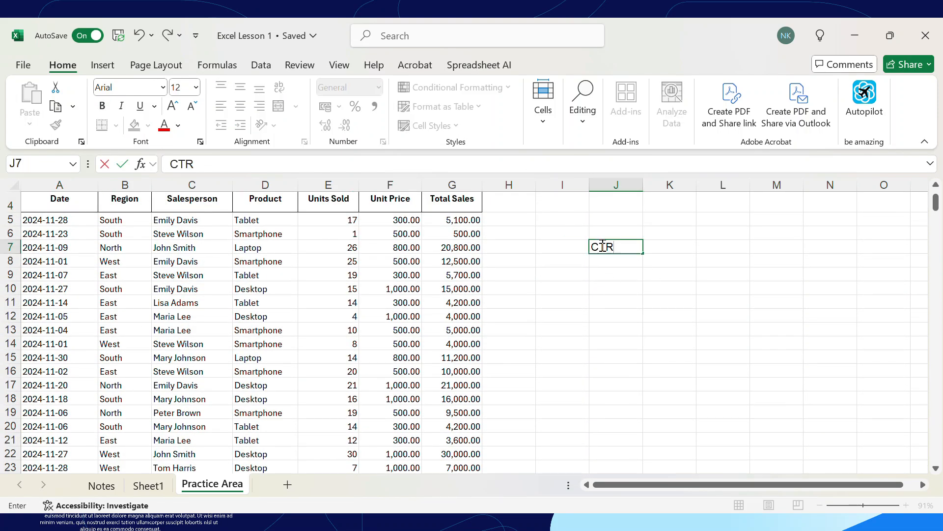
text(L + ARROW)
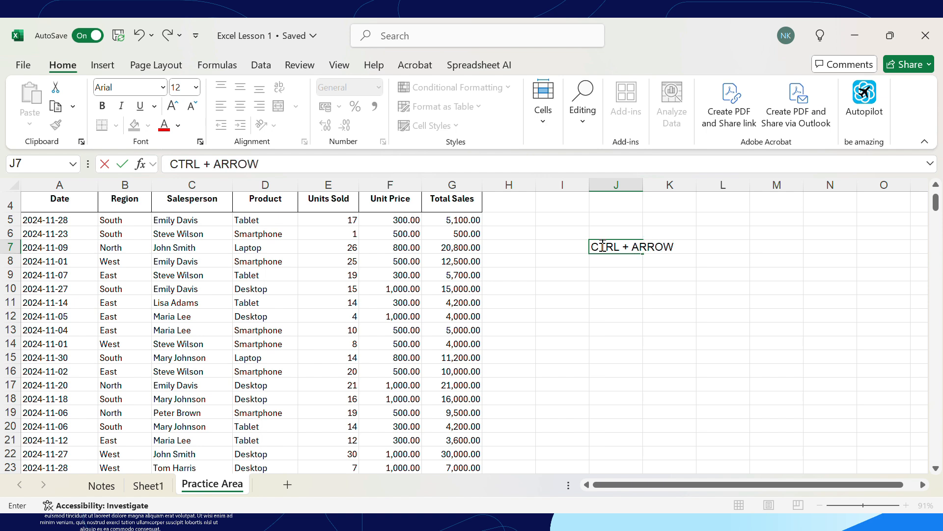
key(BackSpace)
key(BackSpace)
key(BackSpace)
key(BackSpace)
key(BackSpace)
text(DOWN AR)
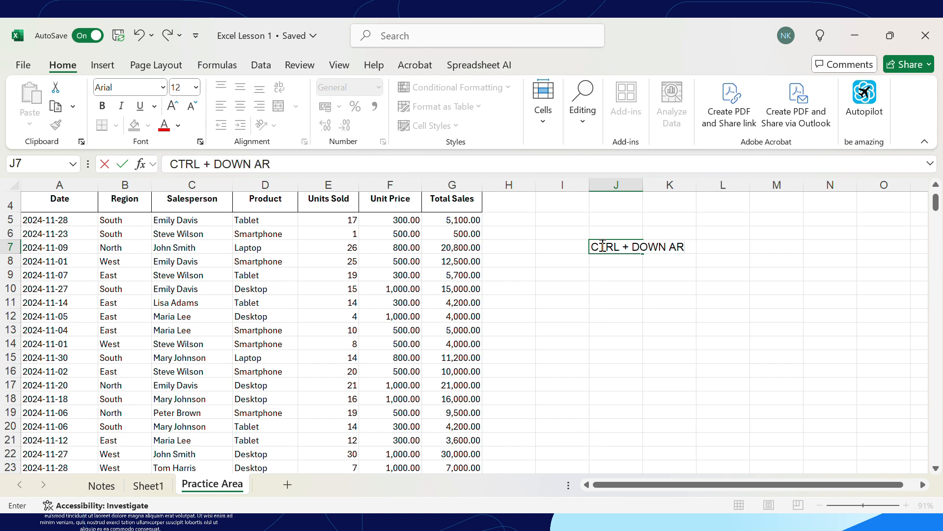
text(ROW KEY)
key(Return)
Step: Increase the font size of the note in J7 to 22
drag(610, 251, 609, 250)
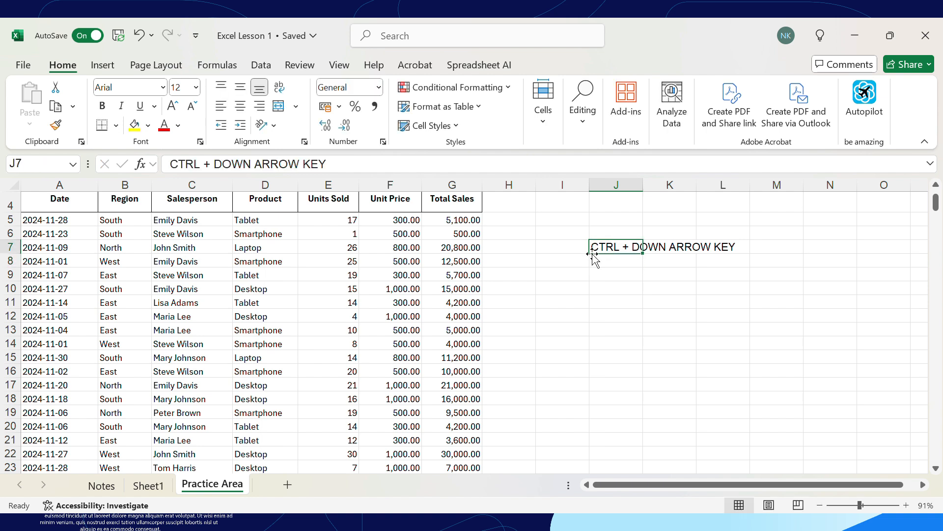
click(172, 105)
click(172, 105)
click(172, 106)
click(173, 106)
click(173, 105)
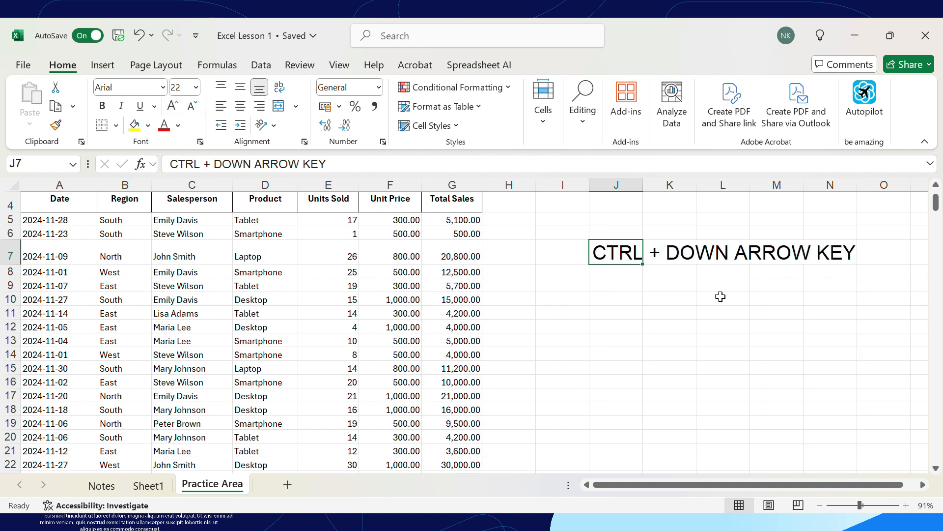
Step: Go far across the sheet to the blank cell AW4 and move the active cell on to AY4
click(652, 300)
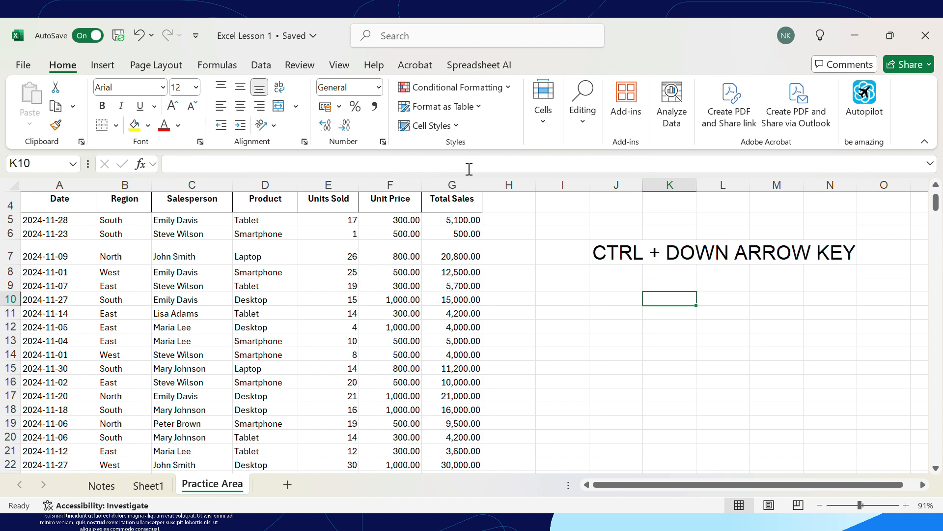
scroll(462, 280, right, 8)
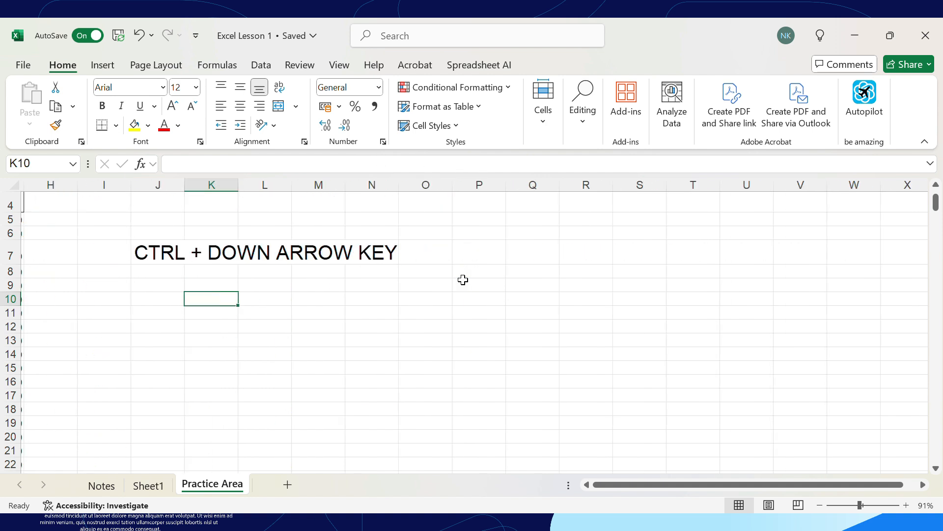
scroll(462, 278, right, 4)
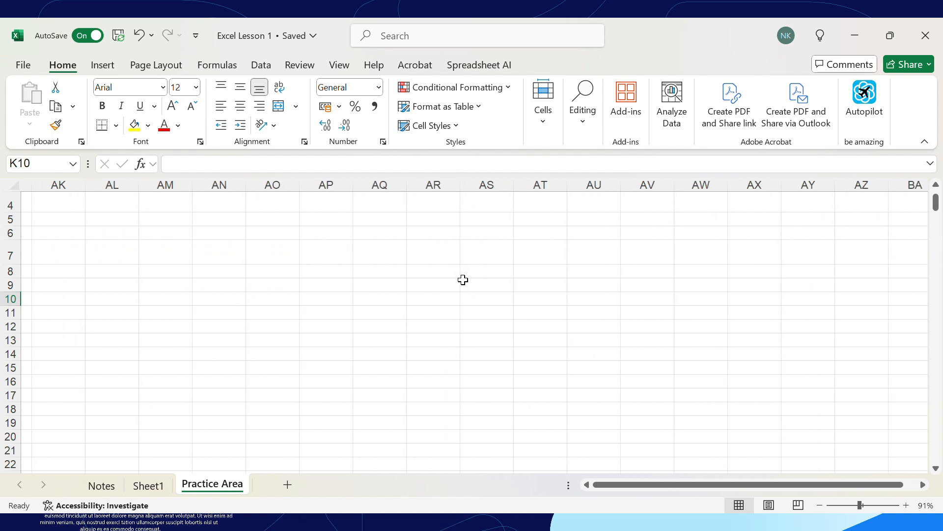
click(707, 201)
scroll(708, 201, left, 1)
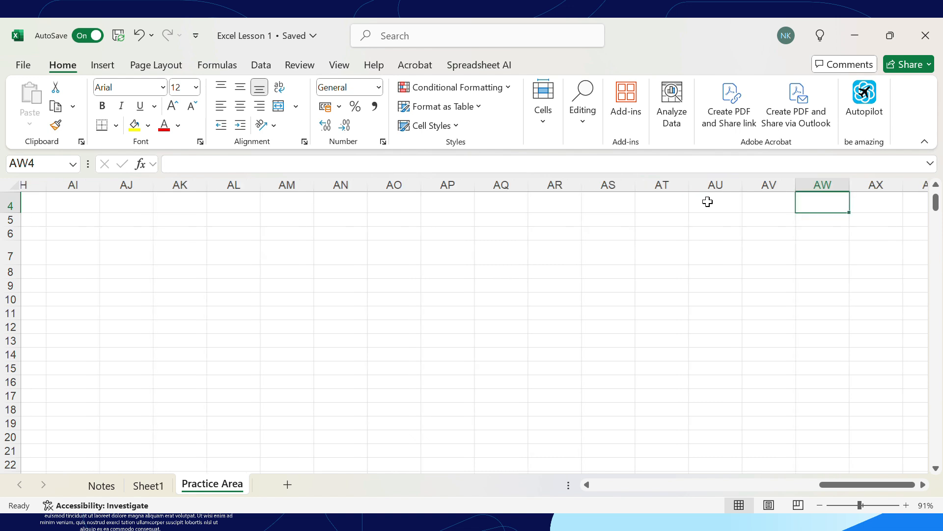
scroll(707, 202, left, 15)
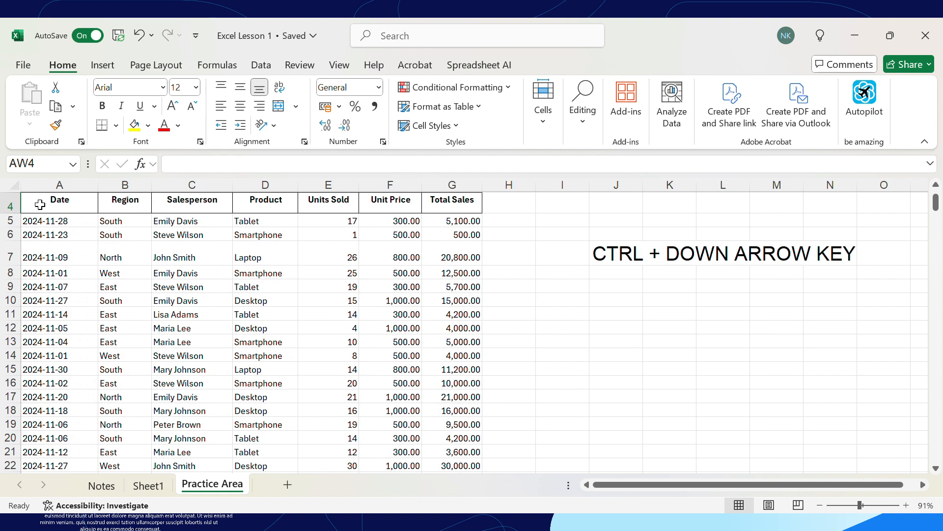
key(Right)
key(Right)
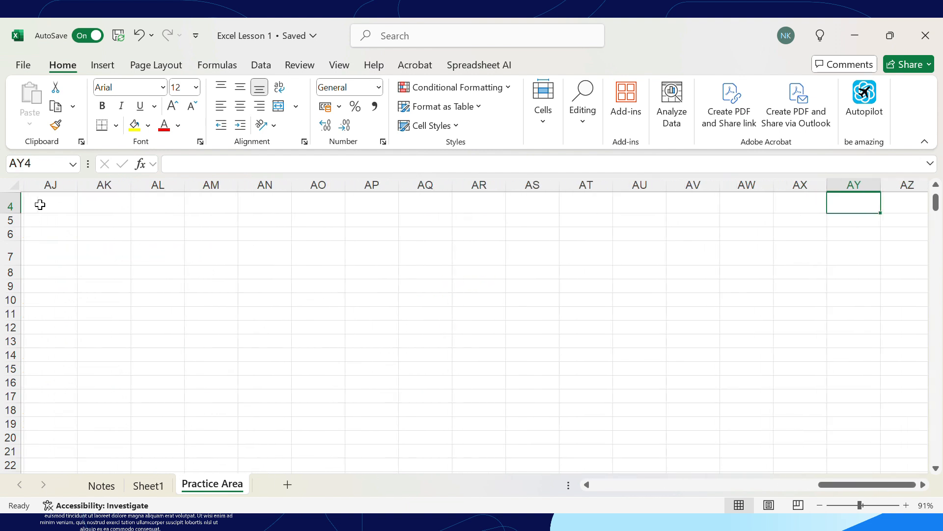
Step: Move the active cell back along row 4 to the Date header in A4 and jump straight to the row's last header, Total Sales
key(Left)
key(Left)
key(Left)
key(Left)
key(Left)
key(Left)
key(Left)
key(Left)
key(Left)
key(Left)
key(Left)
key(Left)
key(Left)
key(Left)
key(Left)
key(Left)
key(Left)
key(Left)
key(Left)
key(Left)
key(Left)
key(Left)
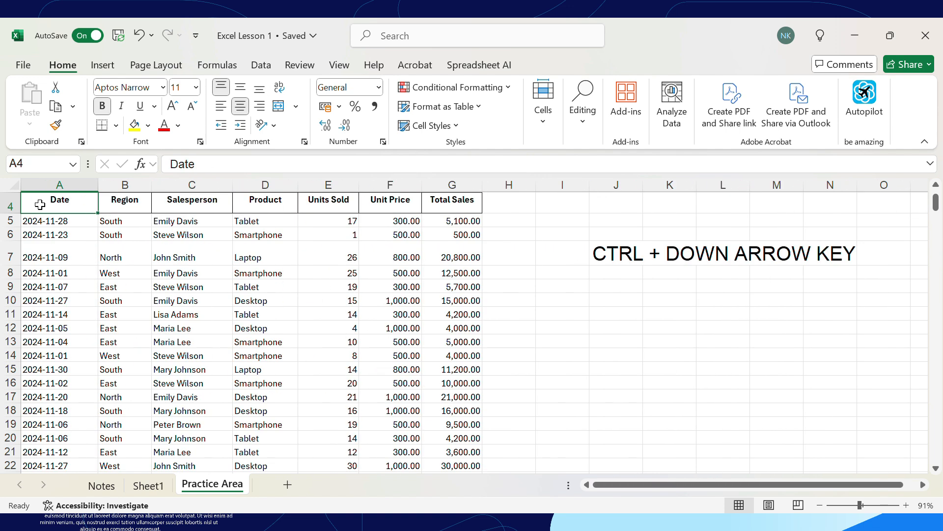
key(ctrl+Right)
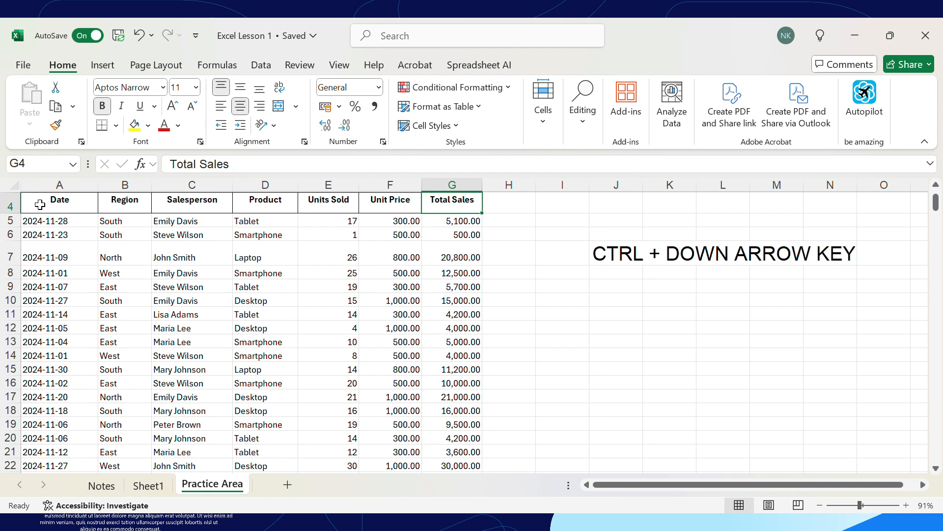
Step: Clear the shortcut note from J7 and undo the cell's font size increase
click(623, 255)
key(Delete)
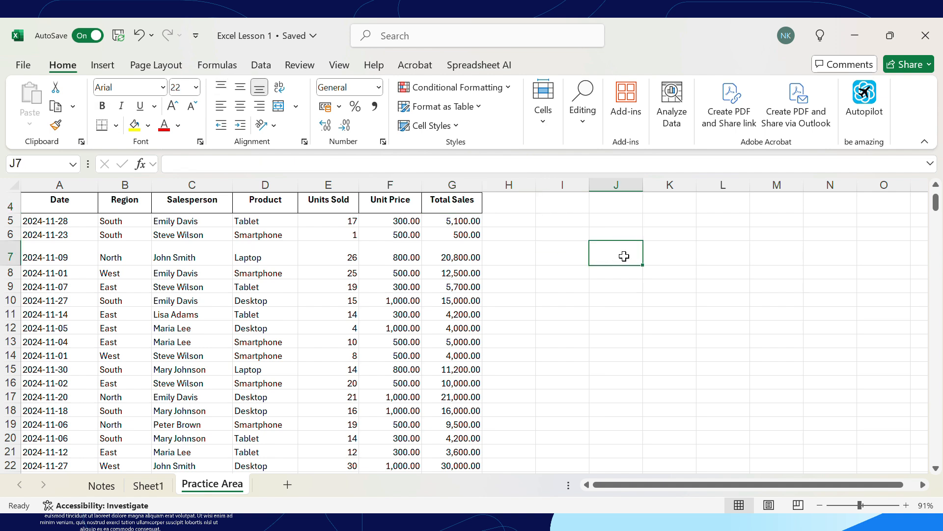
key(ctrl+z)
key(ctrl+z)
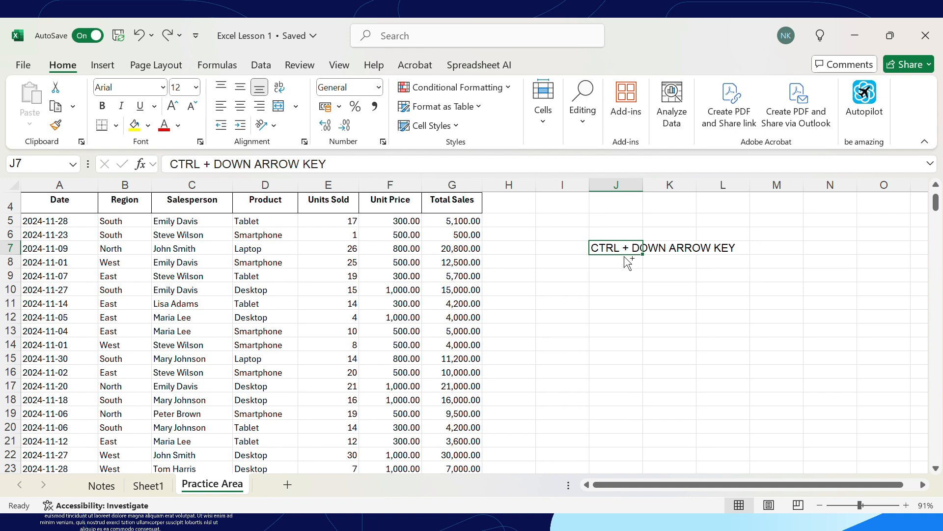
key(Delete)
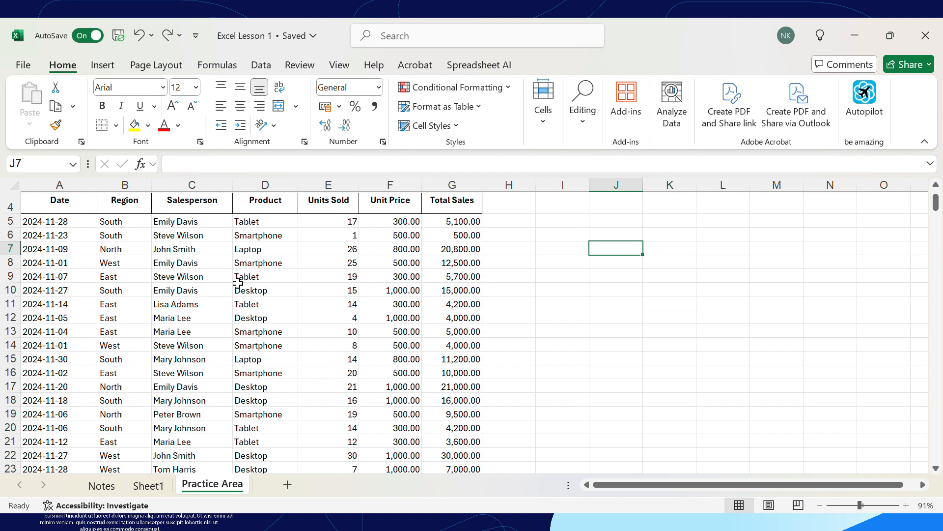
Step: Look through the sales records down the sheet and return to the top of the dataset
click(447, 222)
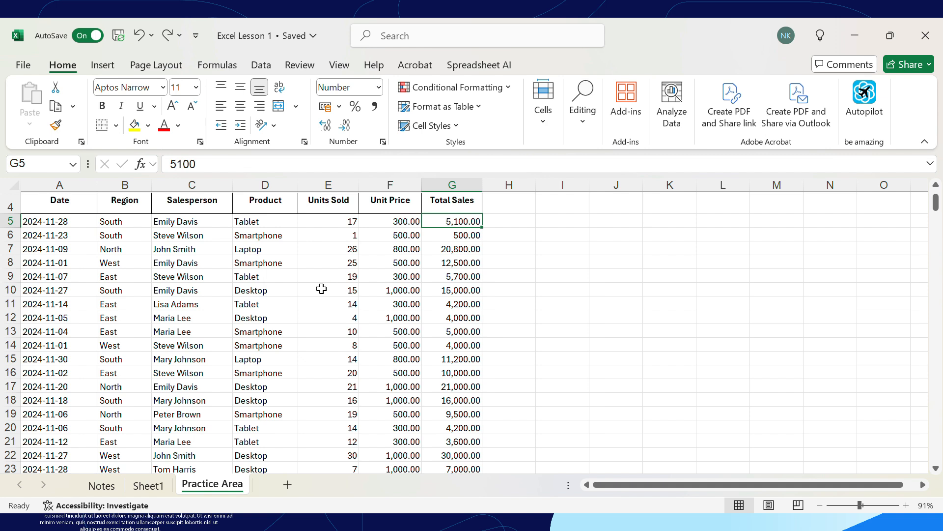
scroll(280, 348, down, 5)
scroll(282, 352, down, 14)
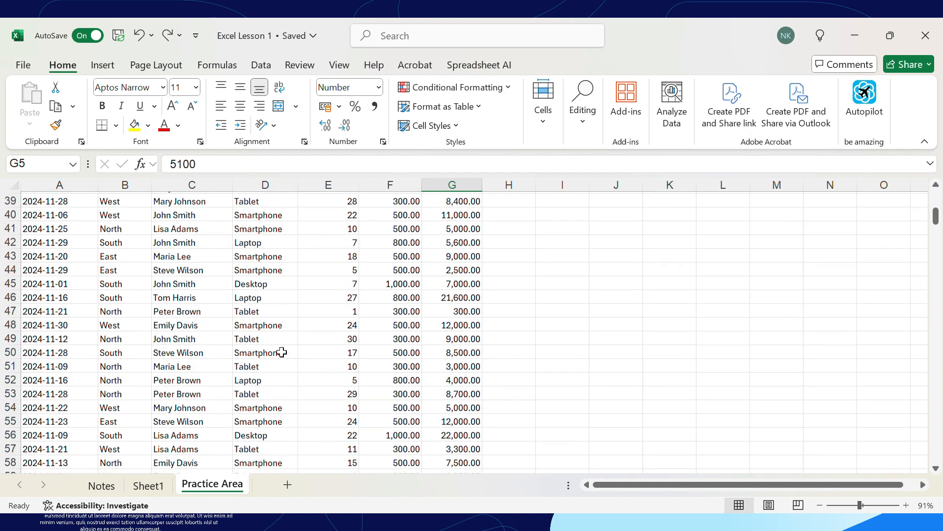
click(282, 352)
scroll(282, 353, up, 20)
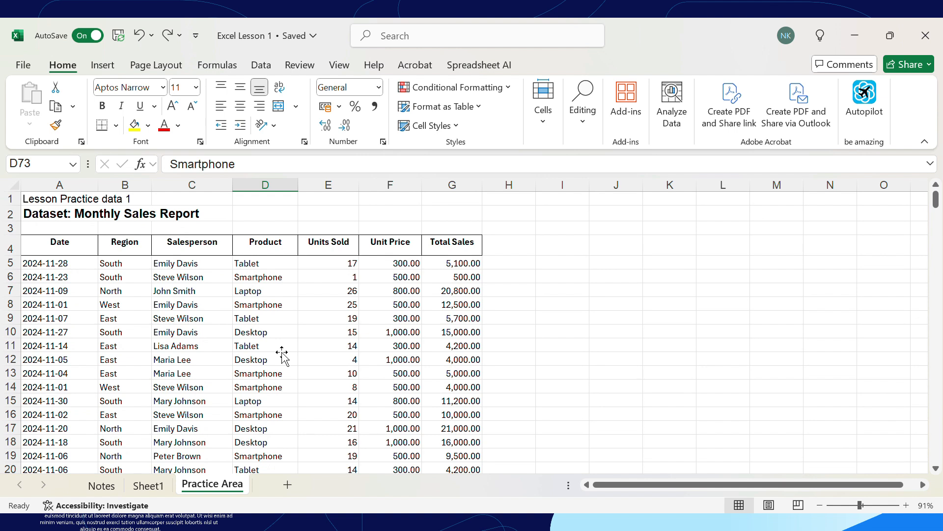
Step: Clear the Total Sales values in G5 through G8 one cell at a time
click(468, 265)
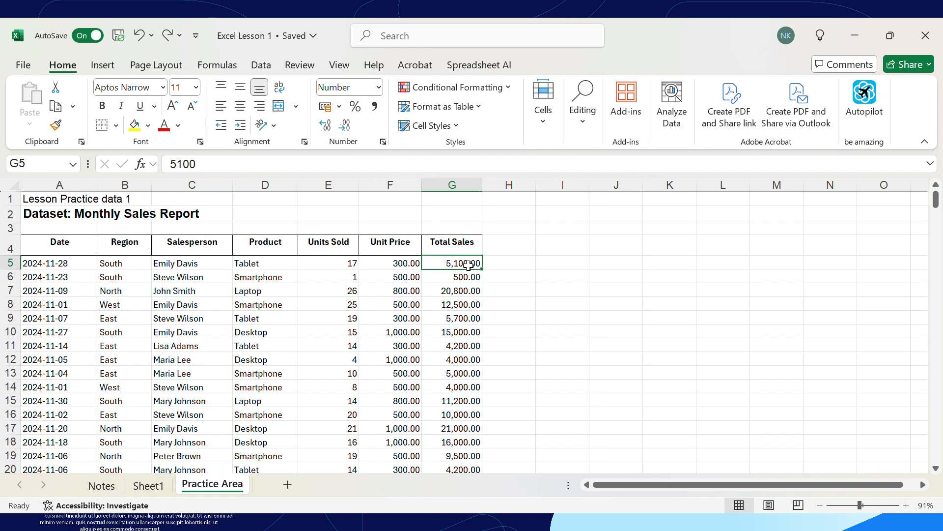
key(Delete)
key(Down)
key(Delete)
key(Down)
key(Delete)
key(Down)
key(Delete)
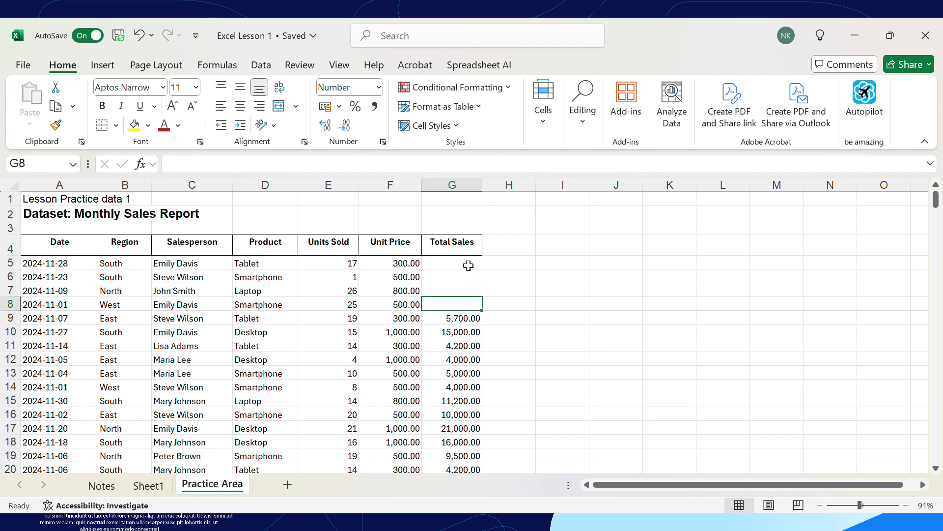
Step: Undo the individual deletions in cells G5 through G8
key(ctrl+z)
key(ctrl+z)
key(ctrl+z)
key(ctrl+z)
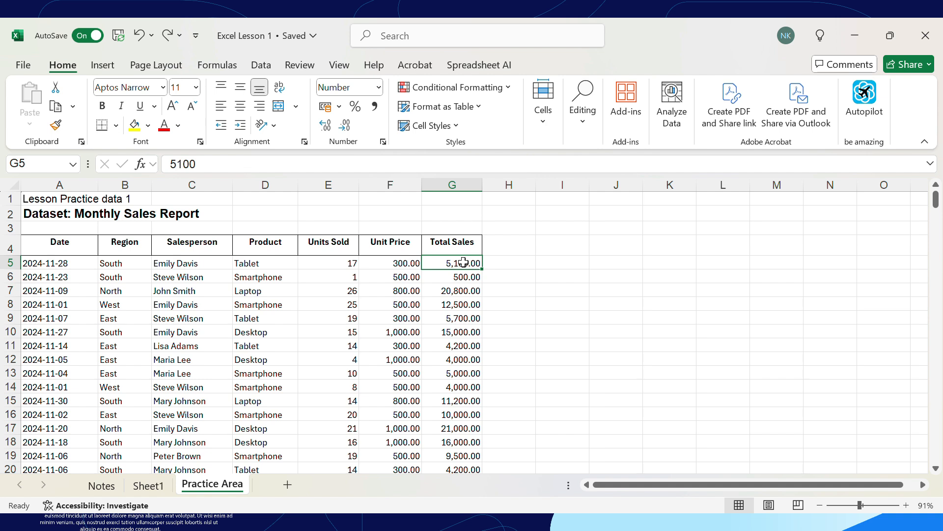
Step: Extend the selection from G5 row by row down the Total Sales column to about row 35
key(shift+Down)
key(shift+Down)
key(shift+Down)
key(shift+Down)
key(shift+Down)
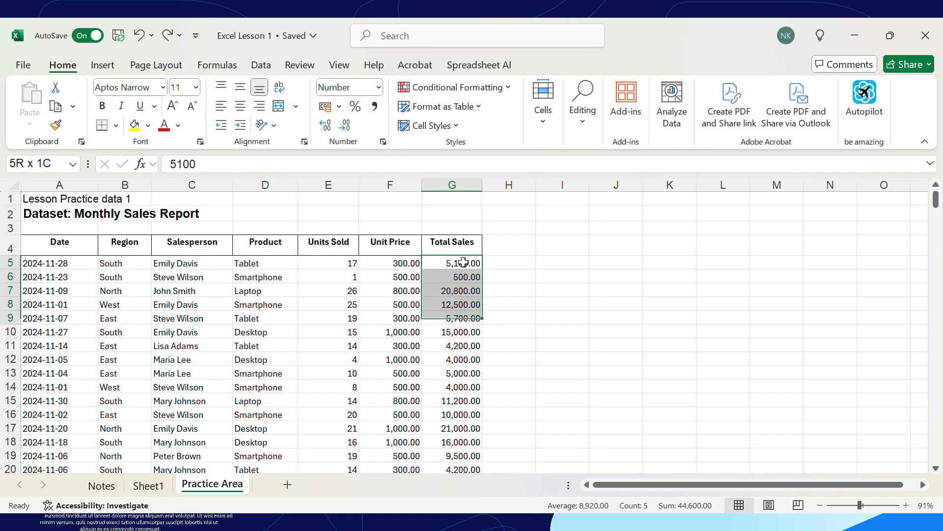
key(shift+Down)
key(shift+Down)
key(shift+Down)
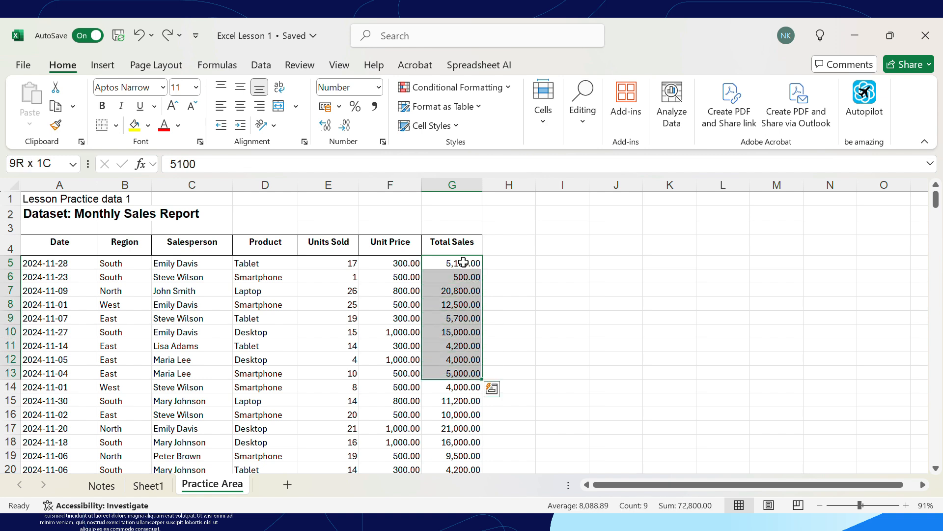
key(shift+Down)
key(shift+Down)
key(shift+Down)
key(shift+Down)
key(shift+Down)
key(shift+Down)
key(shift+Down)
key(shift+Down)
key(shift+Down)
key(shift+Down)
key(shift+Down)
key(shift+Down)
key(shift+Down)
key(shift+Down)
key(shift+Down)
key(shift+Down)
key(shift+Down)
key(shift+Down)
key(shift+Down)
key(shift+Down)
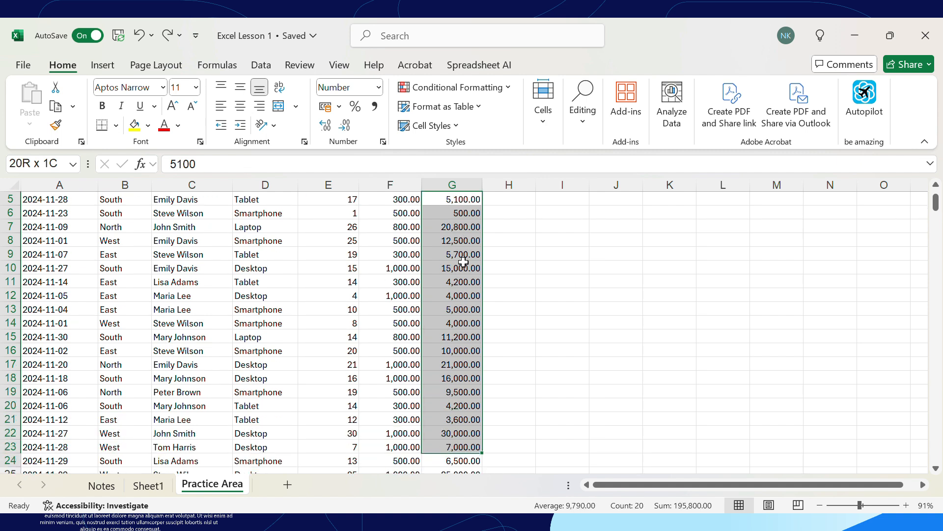
Step: Shrink the Total Sales selection row by row back to the single cell G5
key(shift+Up)
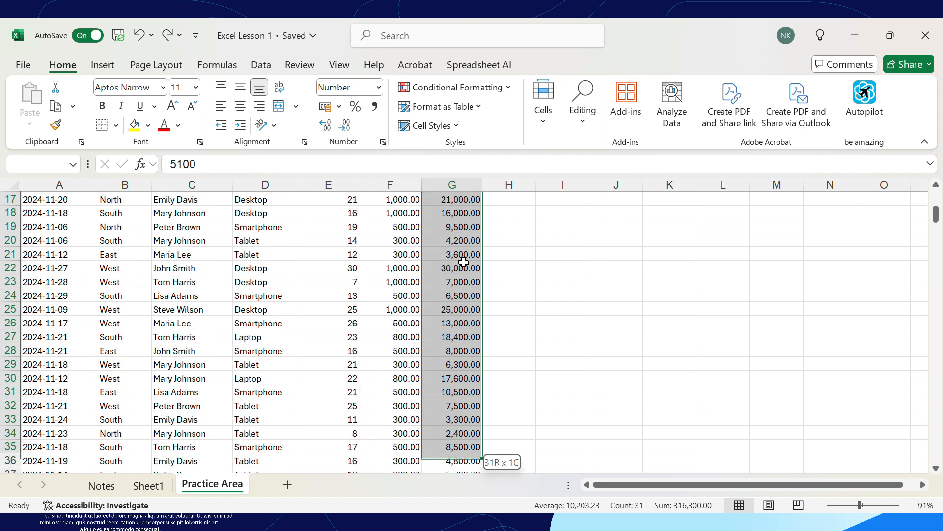
key(shift+Up)
key(shift+Up)
key(shift+Up)
key(shift+Up)
key(shift+Up)
key(shift+Up)
key(shift+Up)
key(shift+Up)
key(shift+Up)
key(shift+Up)
key(shift+Up)
key(shift+Up)
key(shift+Up)
key(shift+Up)
key(shift+Up)
key(shift+Up)
key(shift+Up)
key(shift+Up)
key(shift+Up)
key(shift+Up)
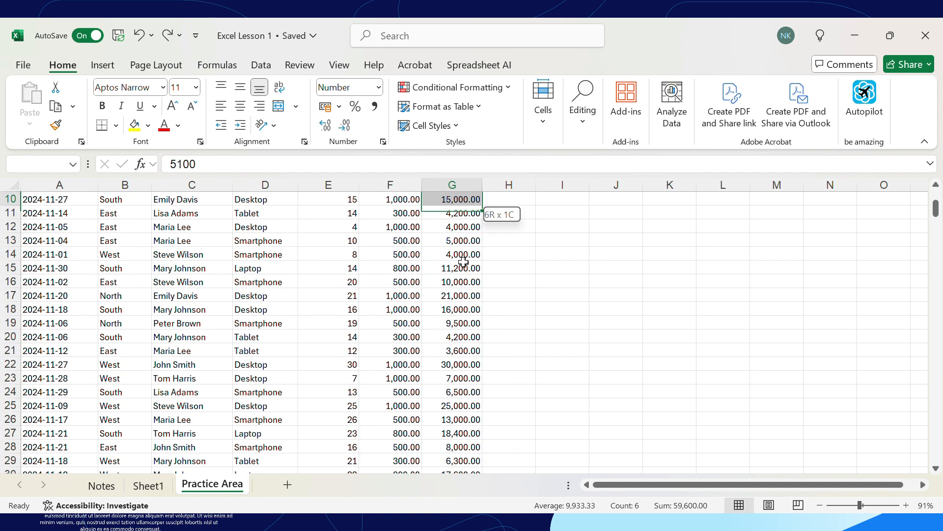
key(Down)
key(Down)
key(Up)
key(Up)
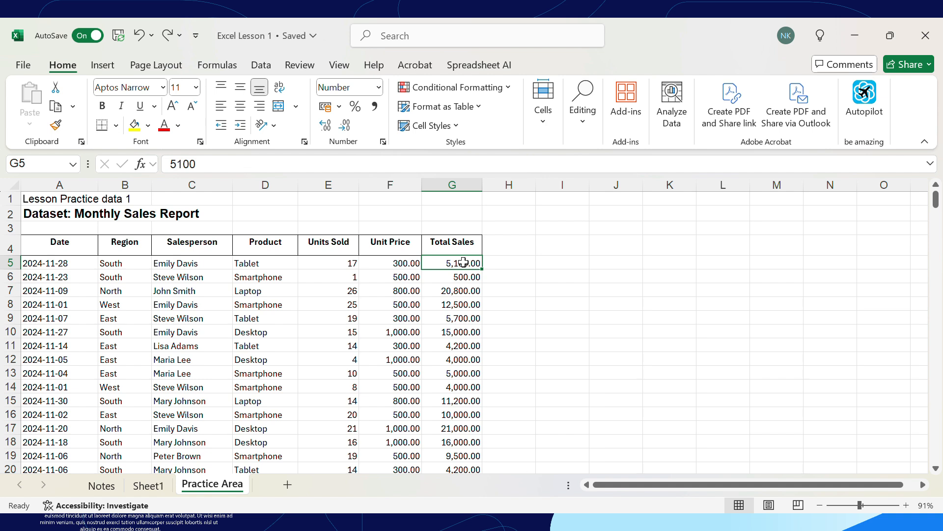
Step: Select the Total Sales values from G5 to G304 in one jump, clear them, and undo the deletion
key(ctrl+shift+Down)
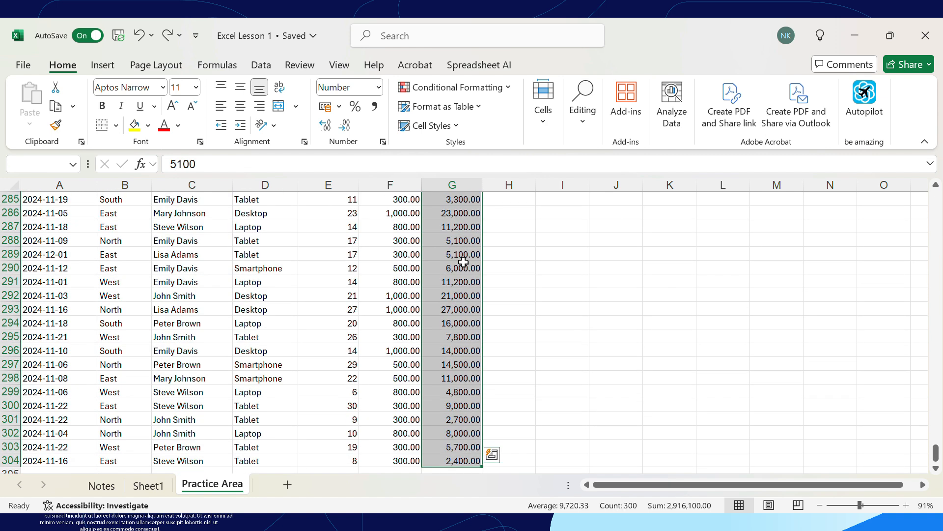
key(Delete)
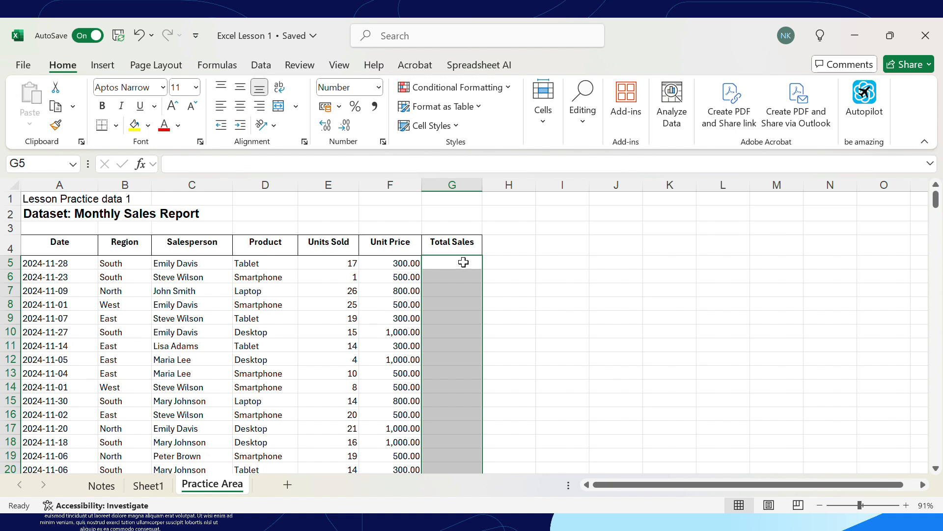
key(ctrl+z)
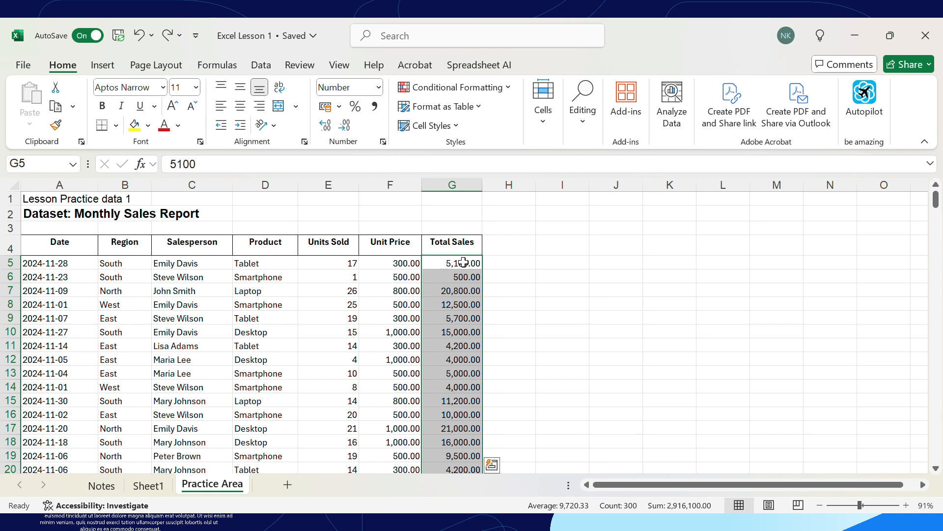
Step: Clear every Total Sales value from G5 down to the column's last entry
key(Up)
key(Down)
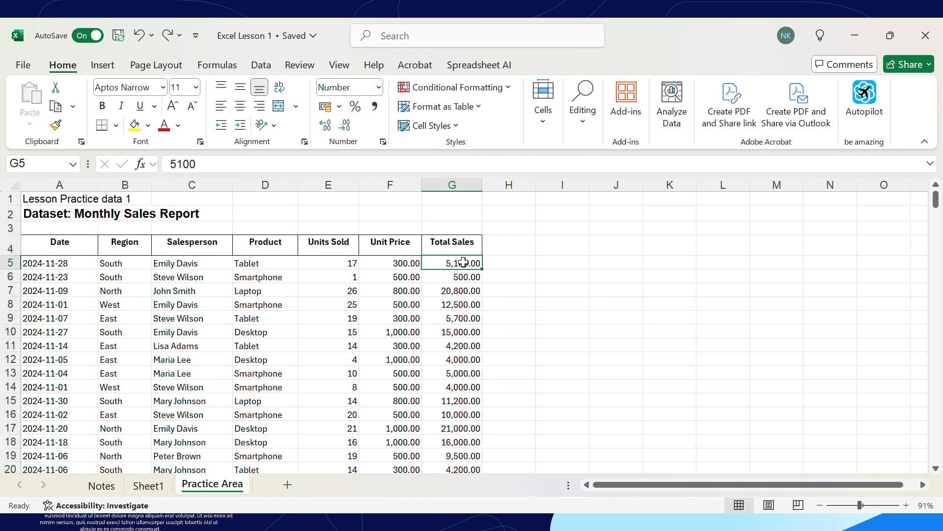
key(ctrl+shift+Down)
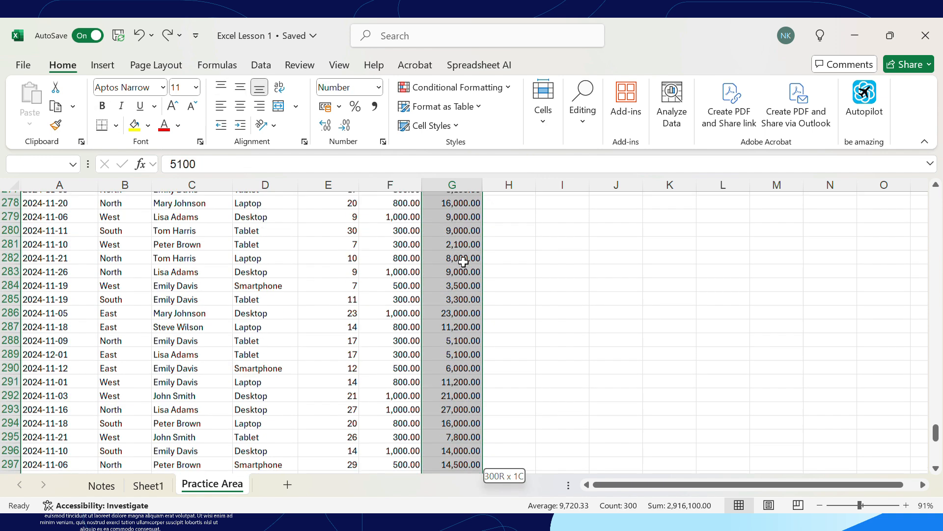
key(Delete)
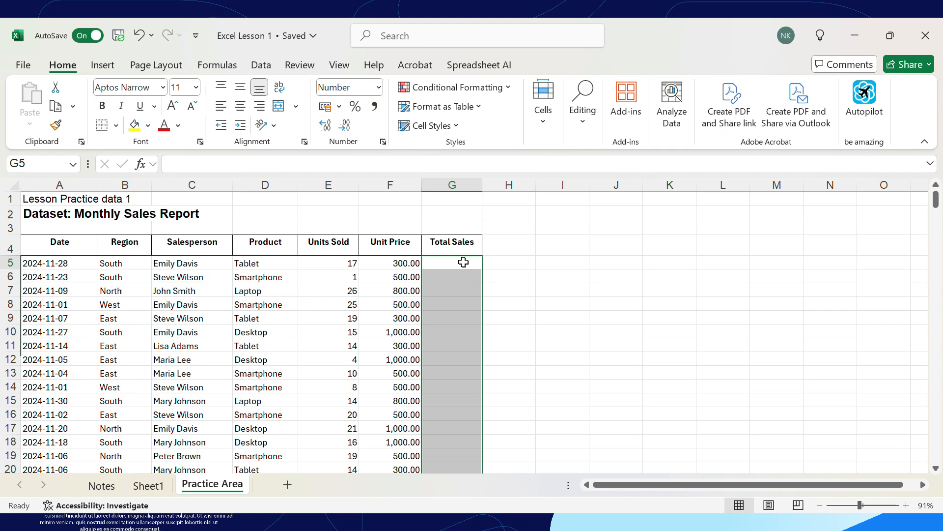
Step: Enter the formula =E5*F5 in G5 to multiply Units Sold by Unit Price, and reselect the cell
click(463, 262)
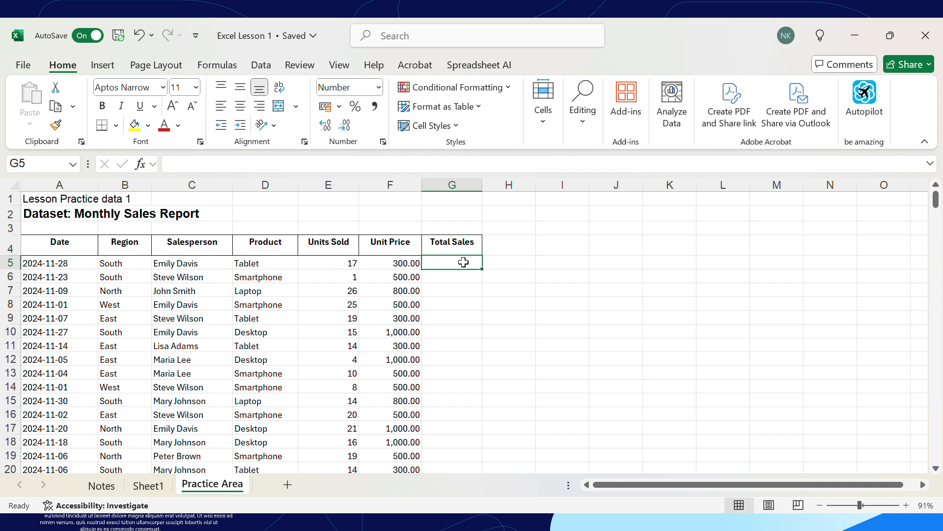
text(=)
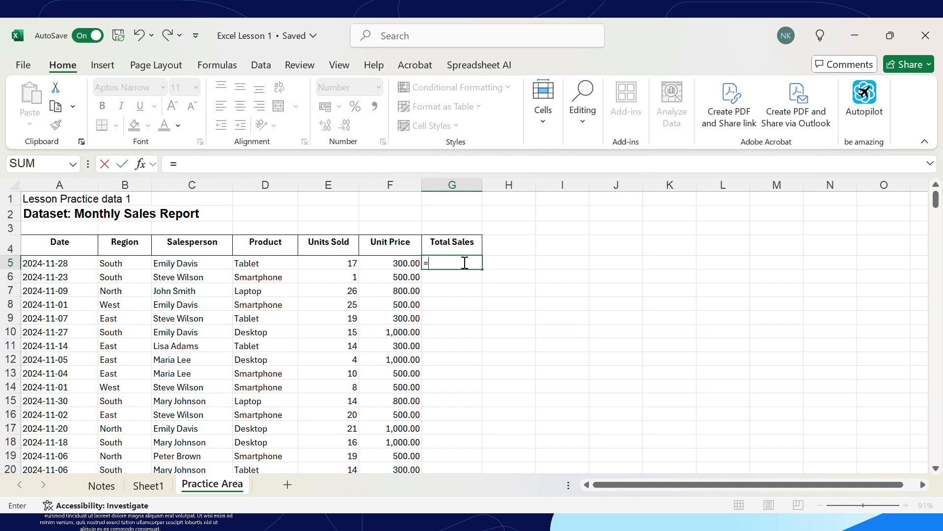
click(350, 264)
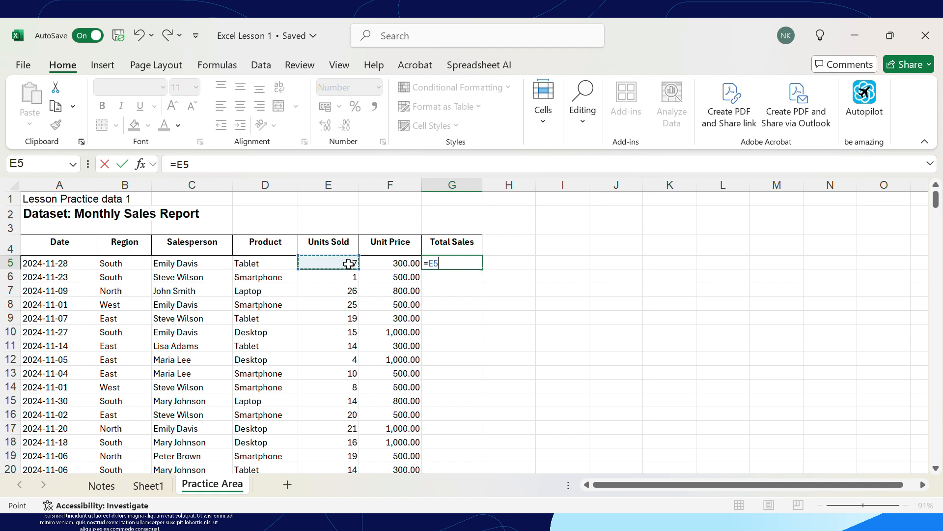
text(*)
click(397, 264)
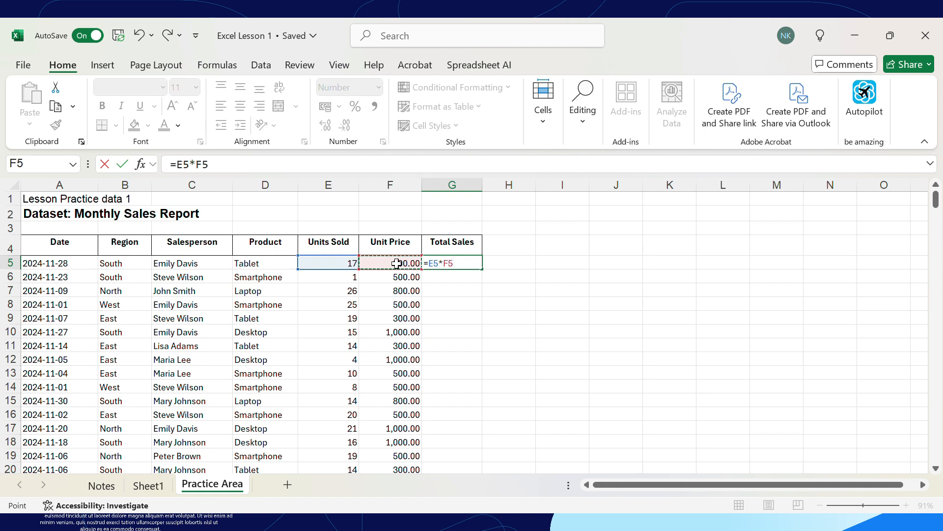
key(Return)
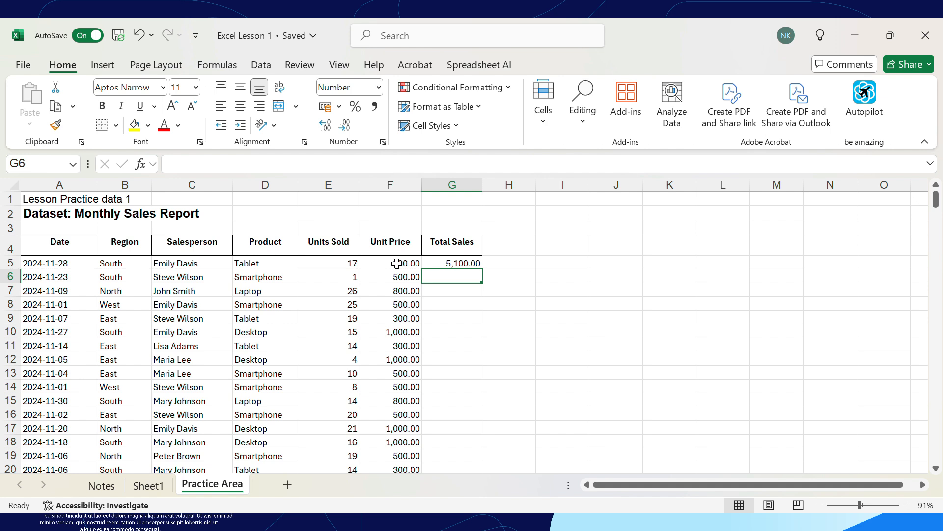
click(456, 264)
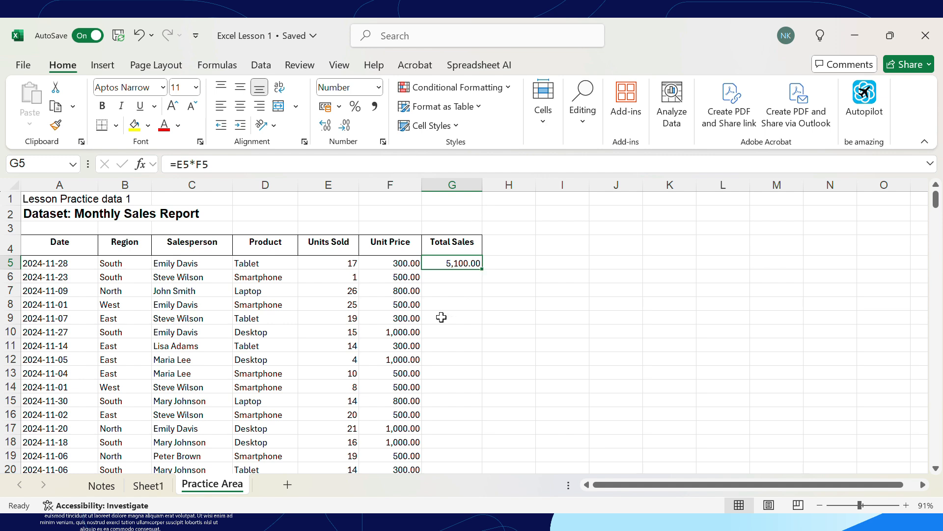
Step: Fill the G5 formula down the Total Sales column to G111 and undo the fill
click(483, 268)
drag(483, 268, 445, 317)
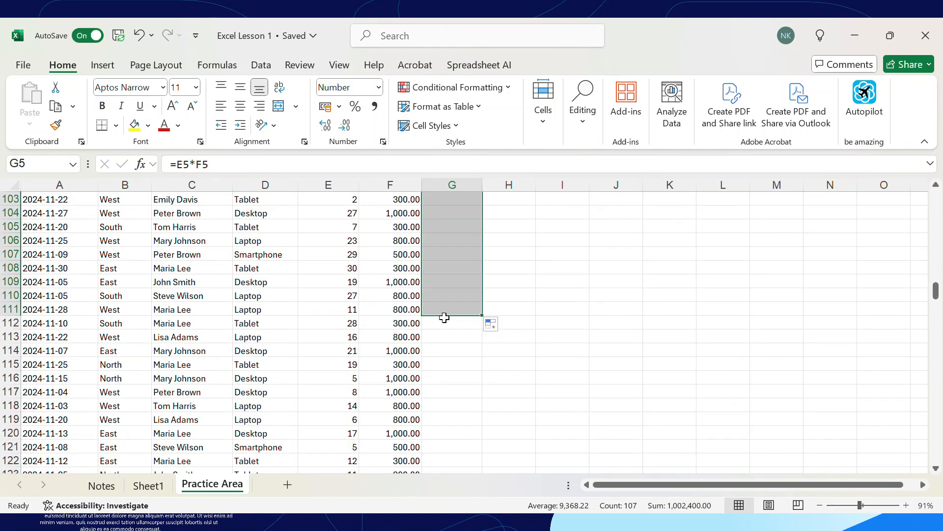
scroll(445, 317, up, 20)
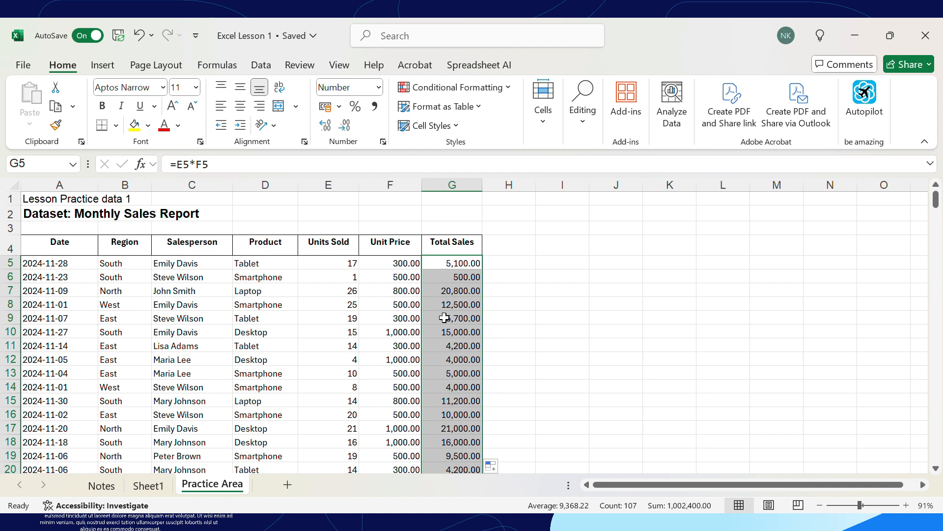
key(ctrl+z)
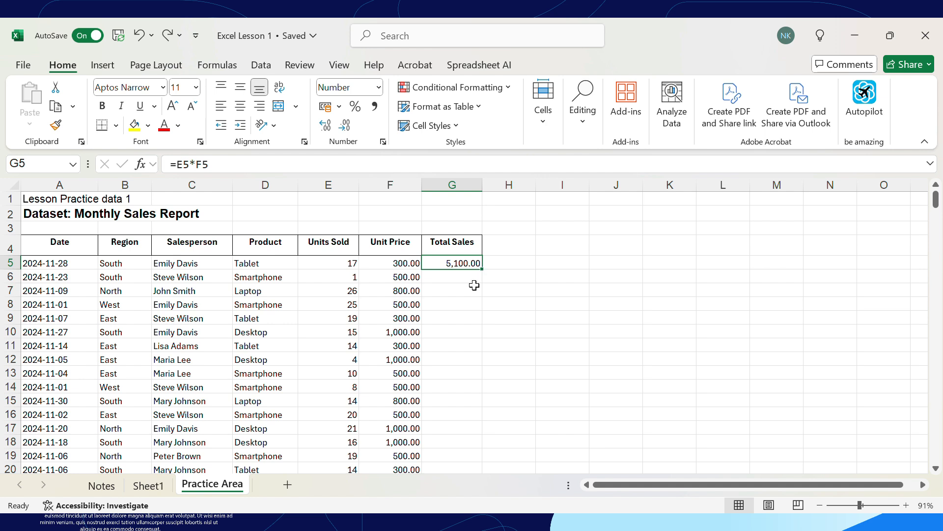
Step: Select G304 in the dataset's last row, then jump up the Total Sales column to the formula cell G5
scroll(317, 400, down, 20)
scroll(317, 400, down, 4)
scroll(317, 400, up, 13)
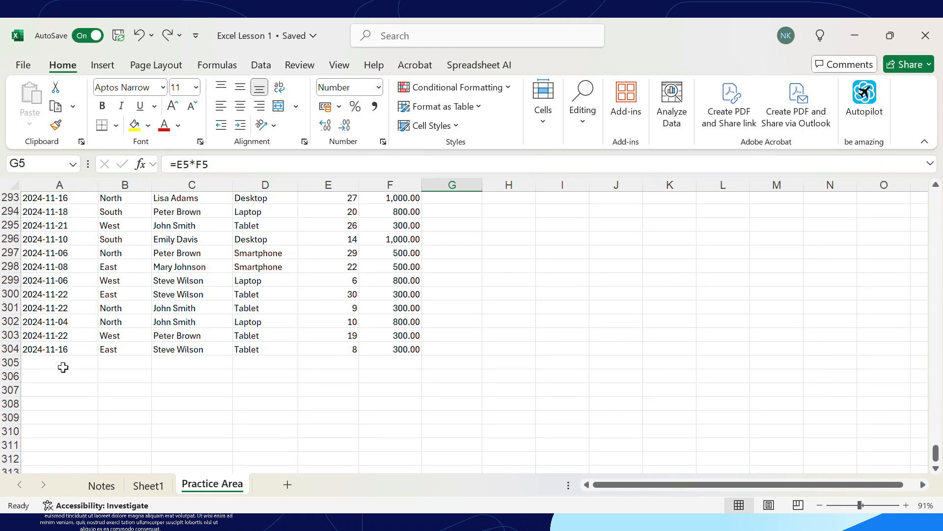
click(461, 351)
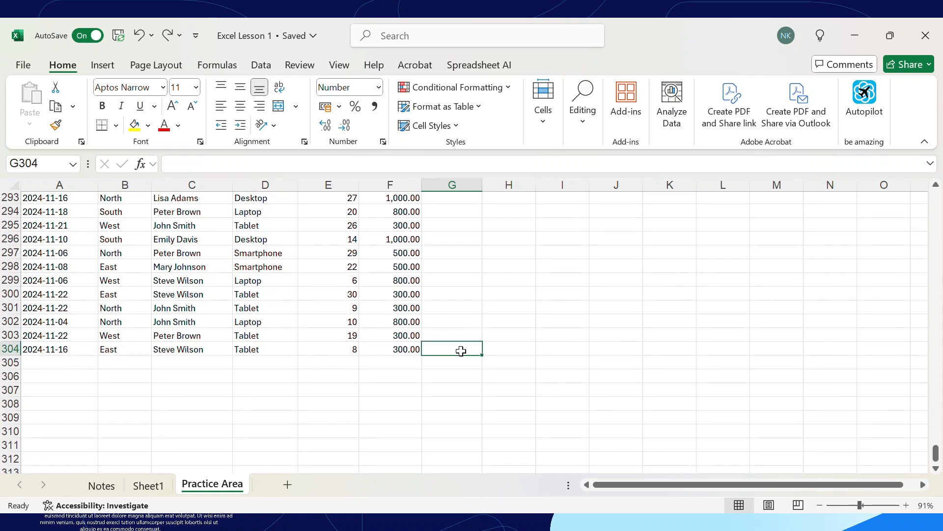
key(ctrl+Up)
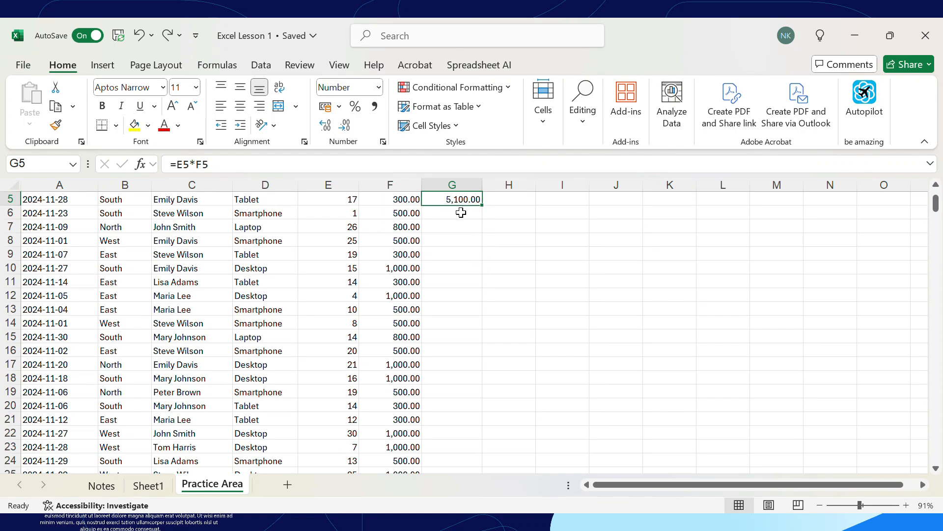
Step: Auto-fill the G5 formula down the entire Total Sales column to the dataset's last row in one action
scroll(461, 212, up, 2)
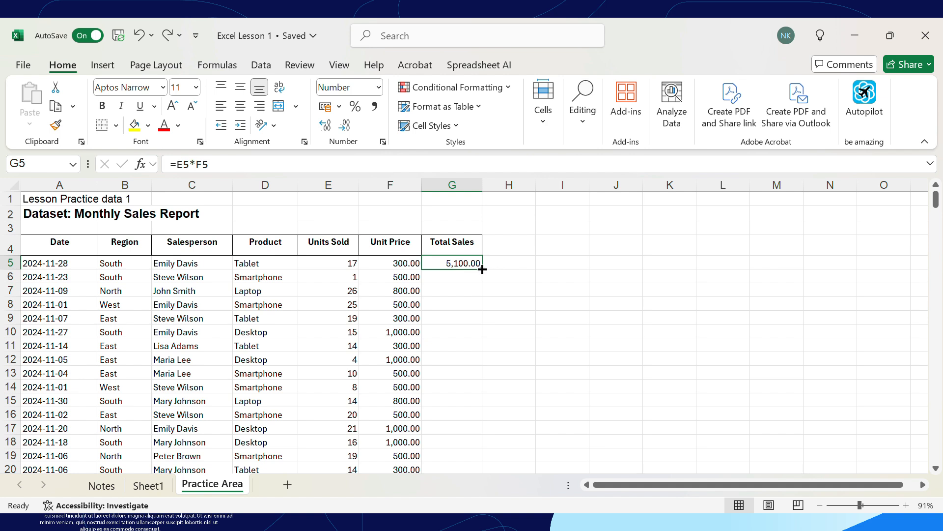
drag(482, 269, 482, 269)
double_click(482, 270)
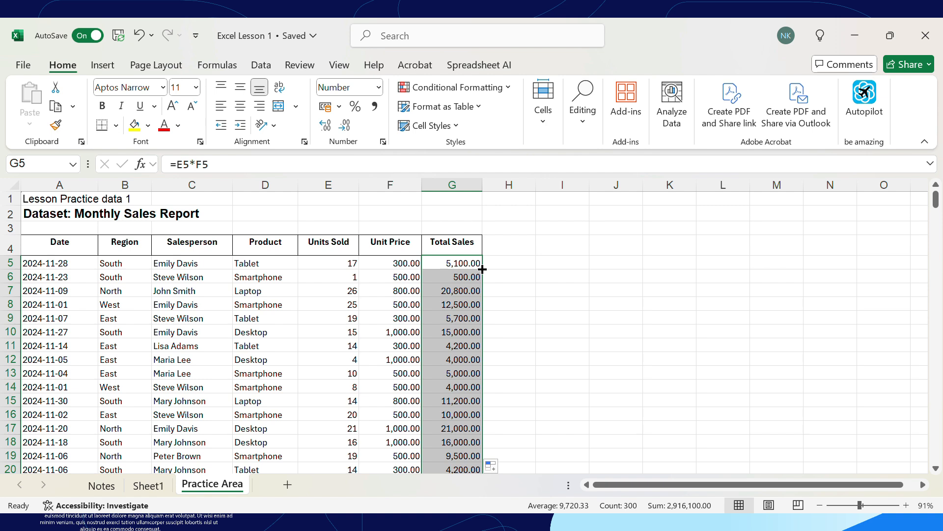
Step: Look through the filled Total Sales column down the dataset and return to its first rows
scroll(482, 269, down, 20)
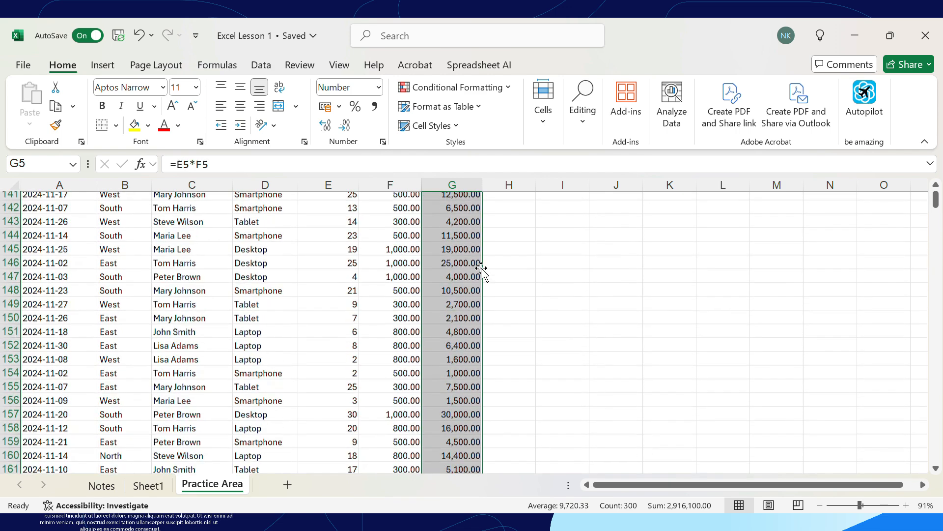
scroll(482, 269, down, 20)
scroll(482, 269, up, 13)
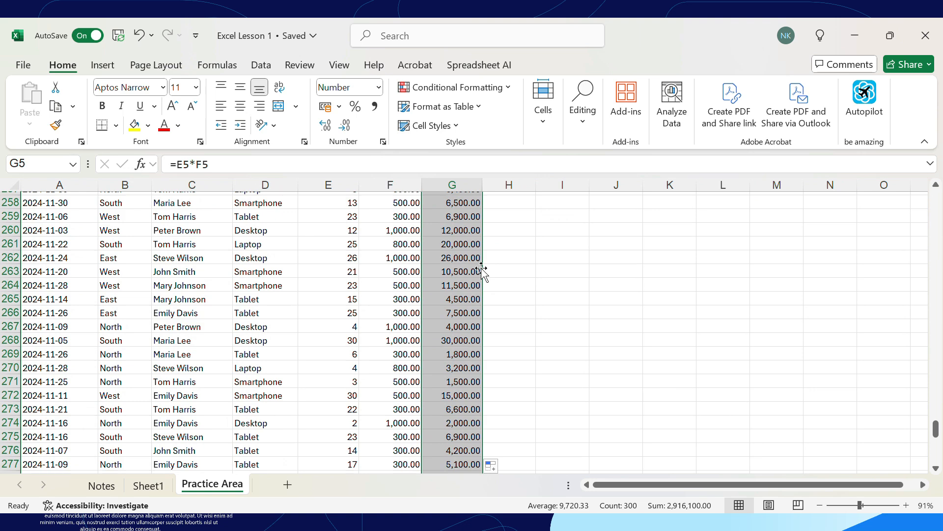
scroll(482, 270, up, 20)
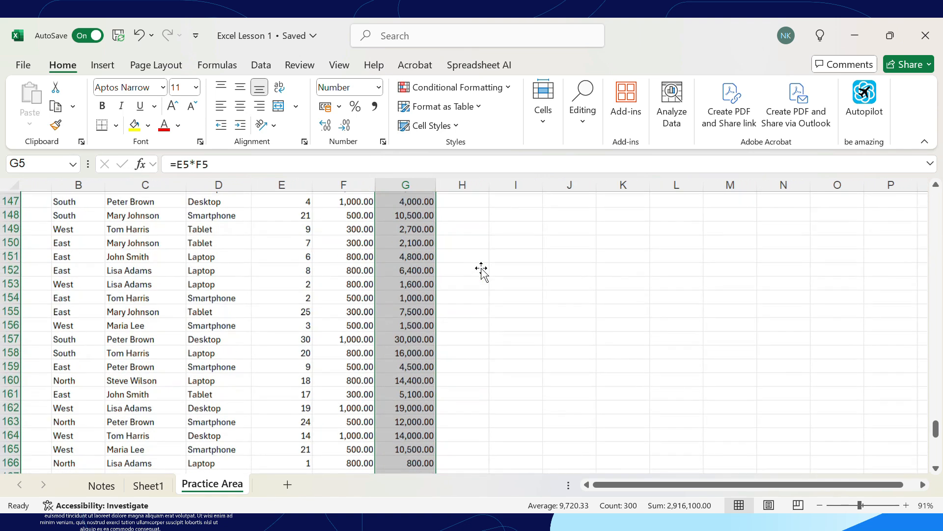
scroll(482, 269, up, 20)
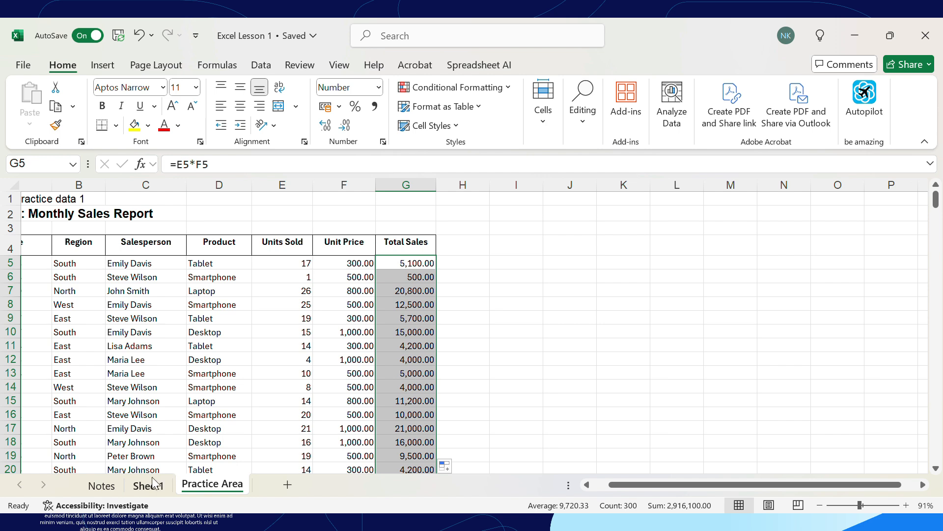
scroll(212, 322, left, 2)
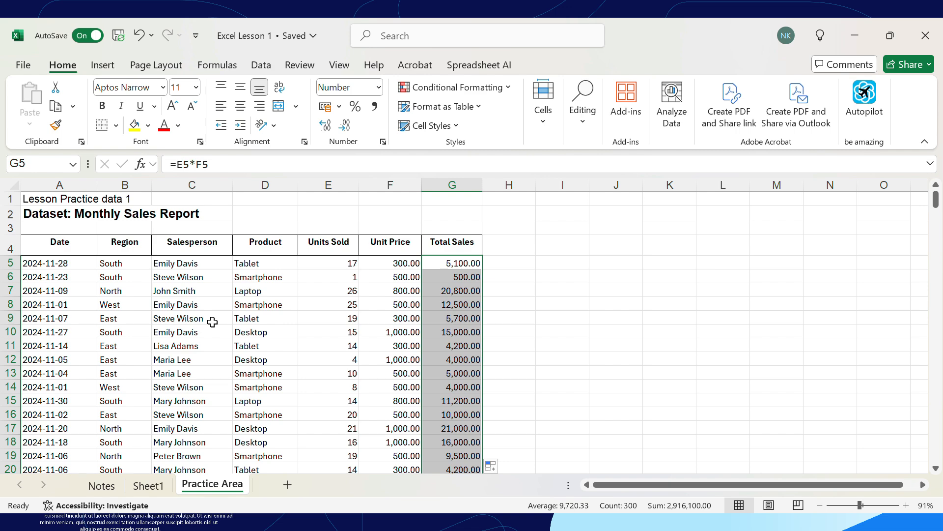
scroll(212, 322, down, 20)
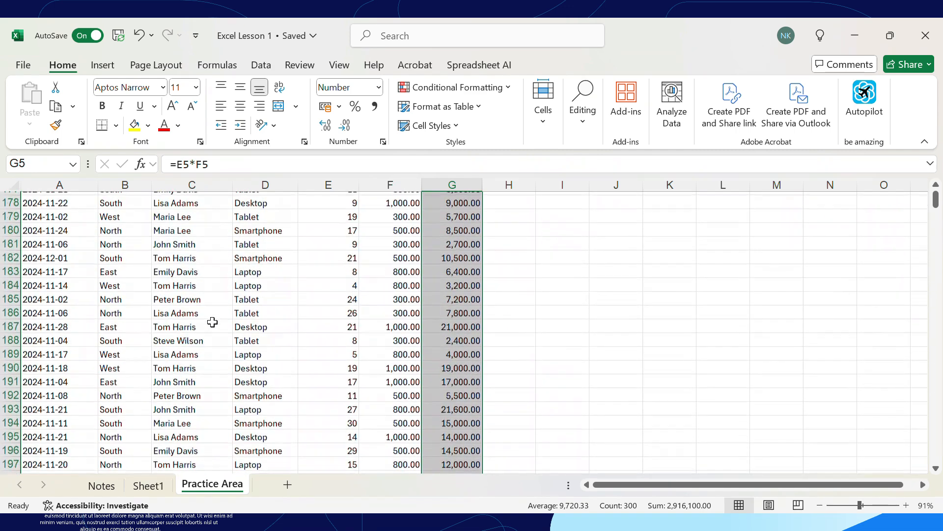
scroll(212, 322, down, 4)
scroll(212, 322, up, 20)
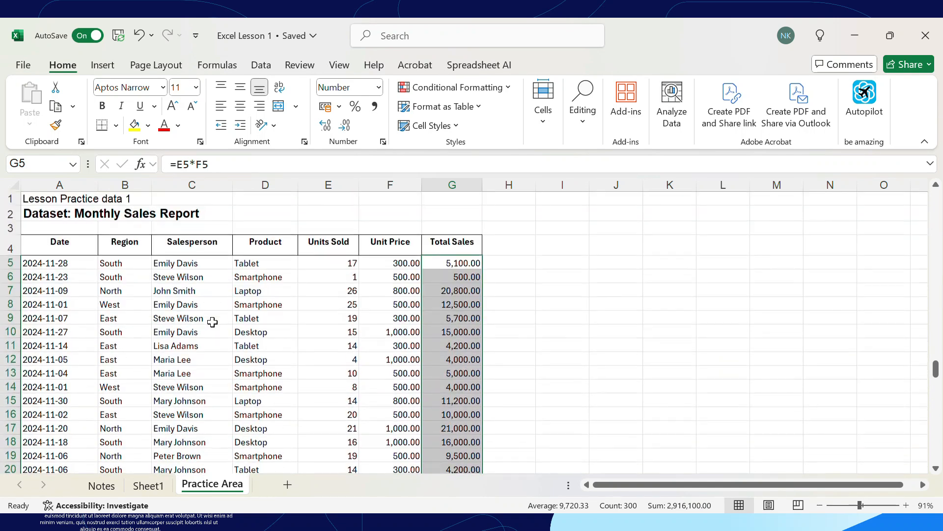